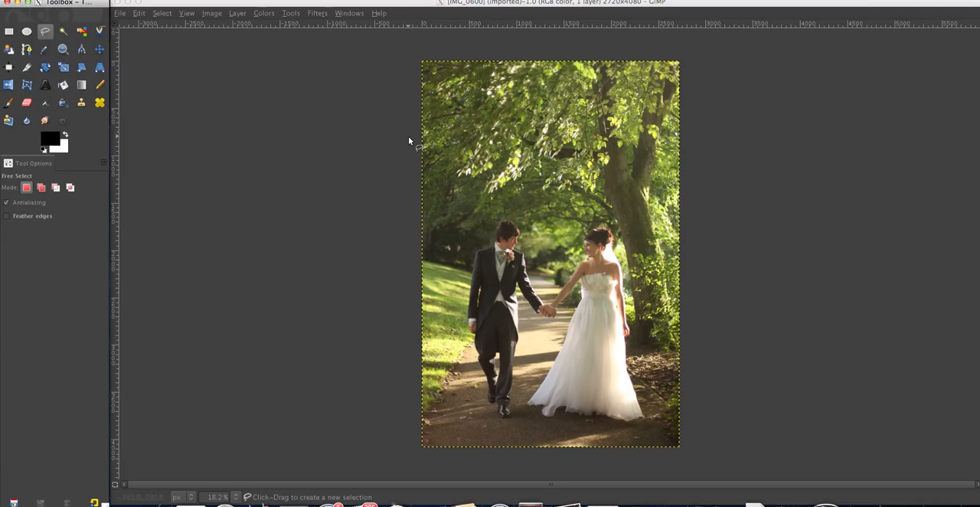
{"action": "left_click", "coordinate": [260, 13]}
{"action": "left_click", "coordinate": [261, 13]}
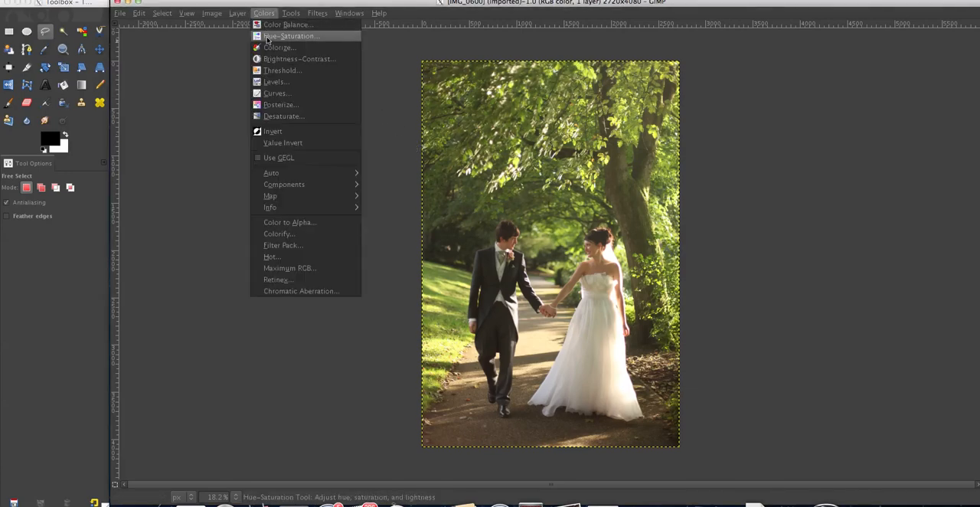
{"action": "left_click", "coordinate": [277, 93]}
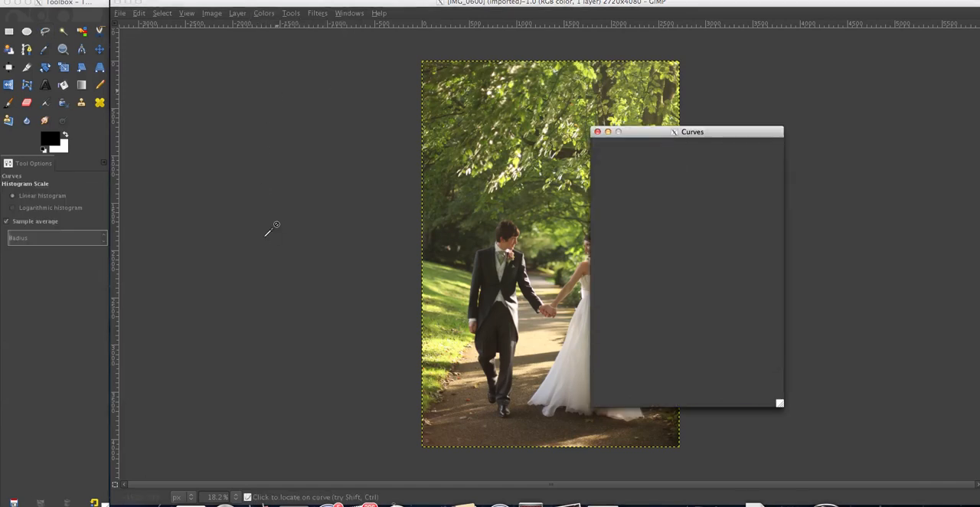
{"action": "left_click_drag", "start_coordinate": [642, 134], "coordinate": [216, 63]}
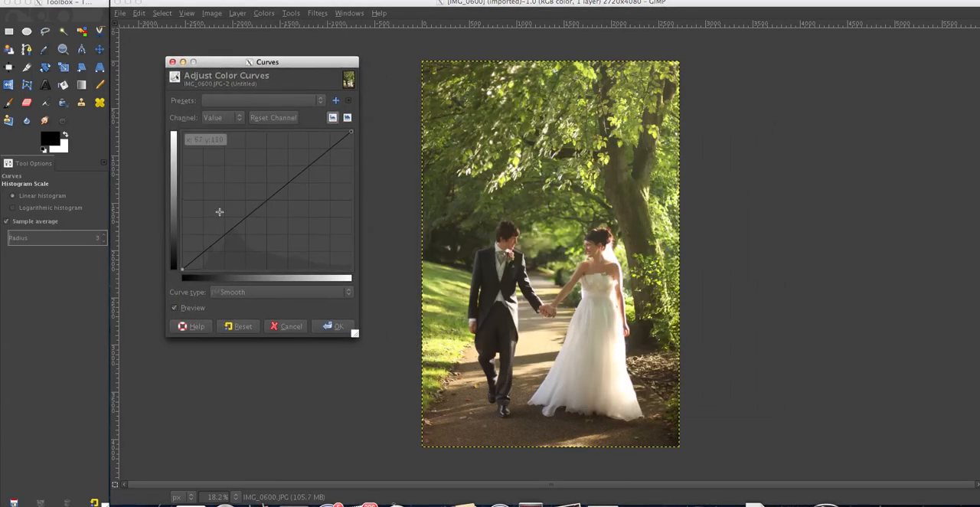
{"action": "left_click", "coordinate": [214, 251]}
{"action": "left_click_drag", "start_coordinate": [237, 198], "coordinate": [241, 178]}
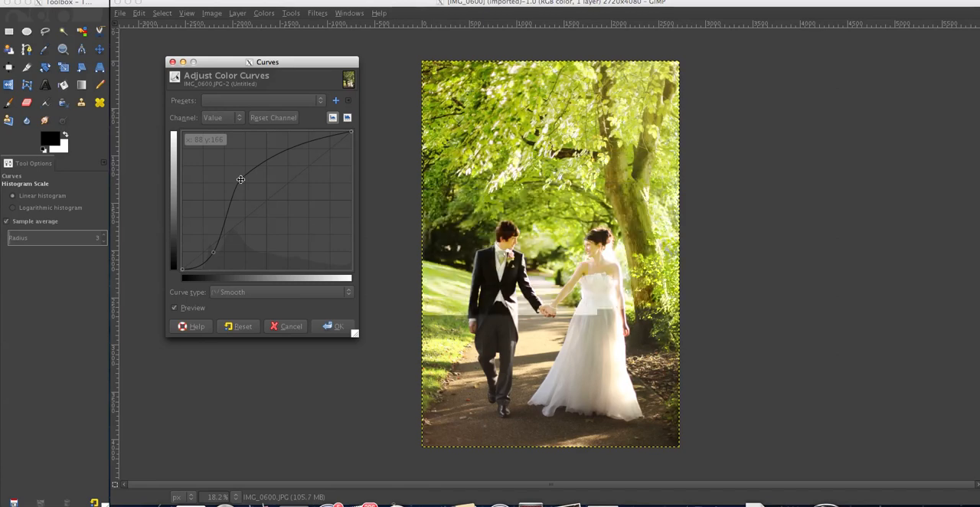
{"action": "left_click", "coordinate": [284, 325]}
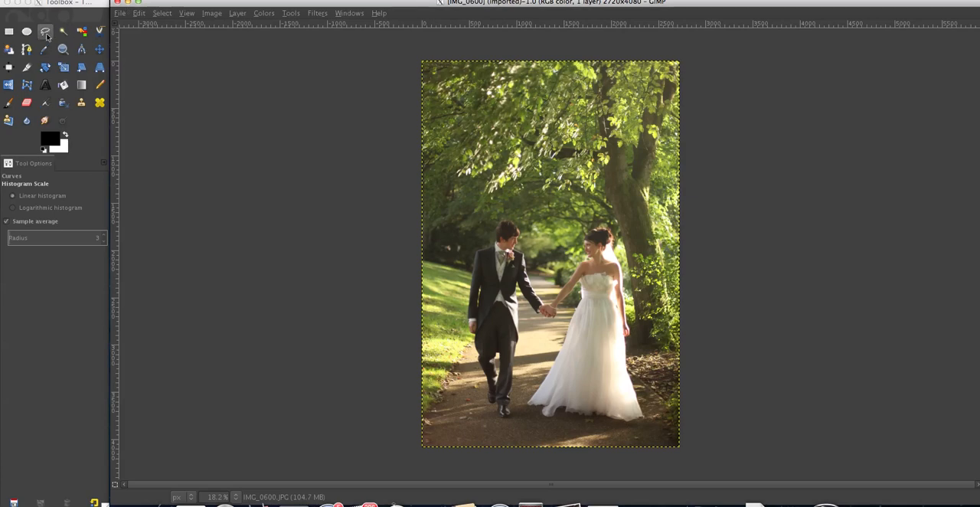
Apply a Hue-Saturation adjustment to the photo's yellows with hue -42 and saturation -16
{"action": "left_click", "coordinate": [260, 15]}
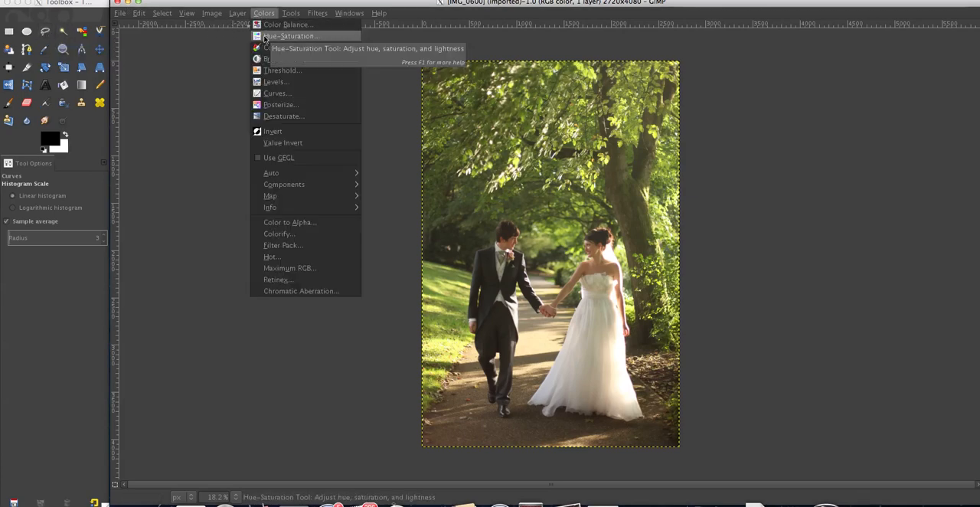
{"action": "left_click", "coordinate": [265, 37]}
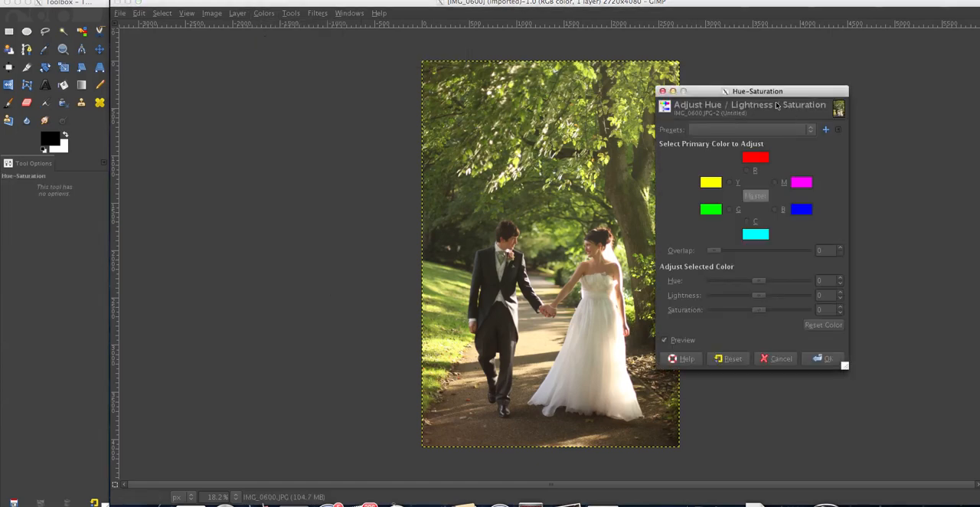
{"action": "left_click_drag", "start_coordinate": [770, 96], "coordinate": [300, 67]}
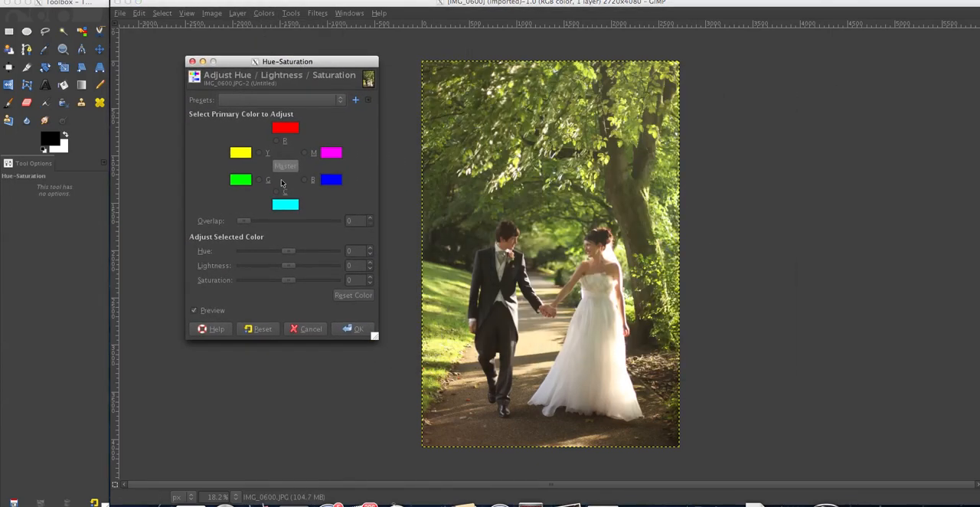
{"action": "left_click", "coordinate": [259, 155]}
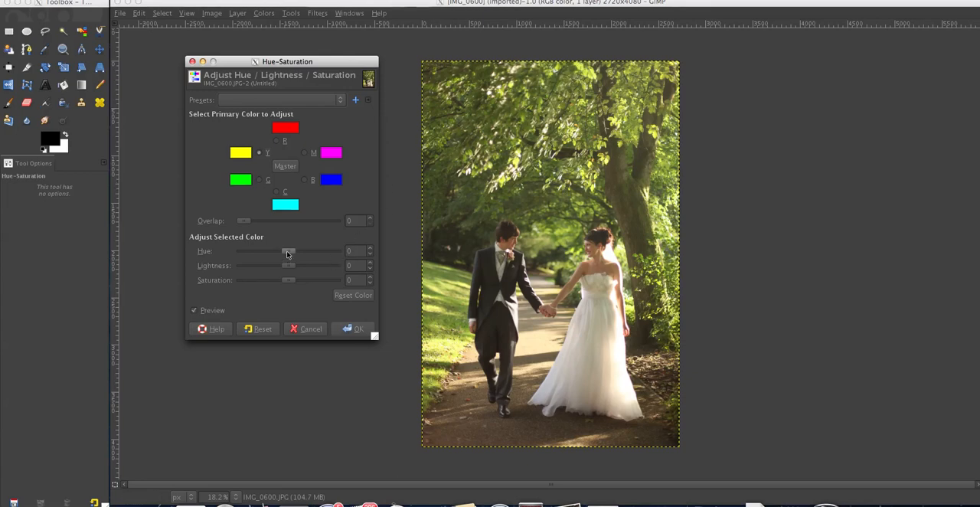
{"action": "left_click_drag", "start_coordinate": [287, 253], "coordinate": [278, 253]}
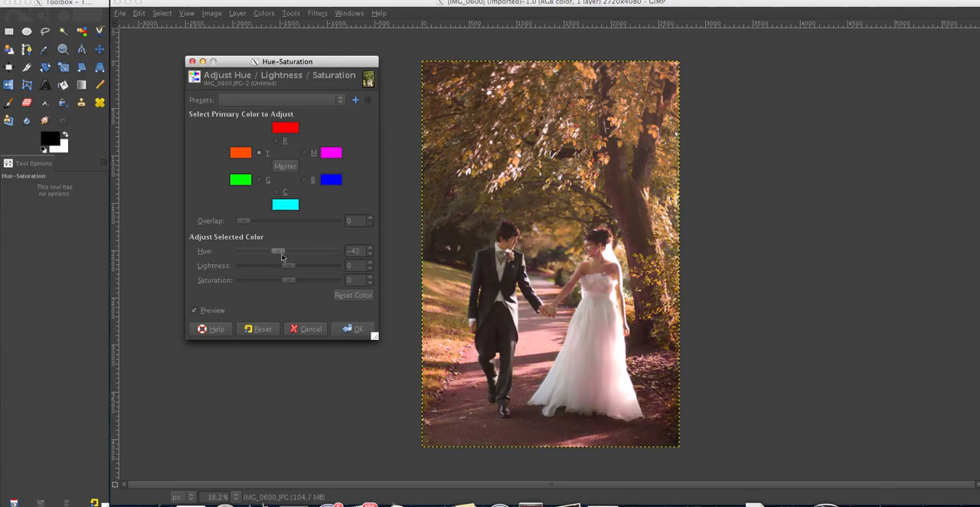
{"action": "left_click_drag", "start_coordinate": [288, 280], "coordinate": [283, 280]}
{"action": "left_click", "coordinate": [353, 329]}
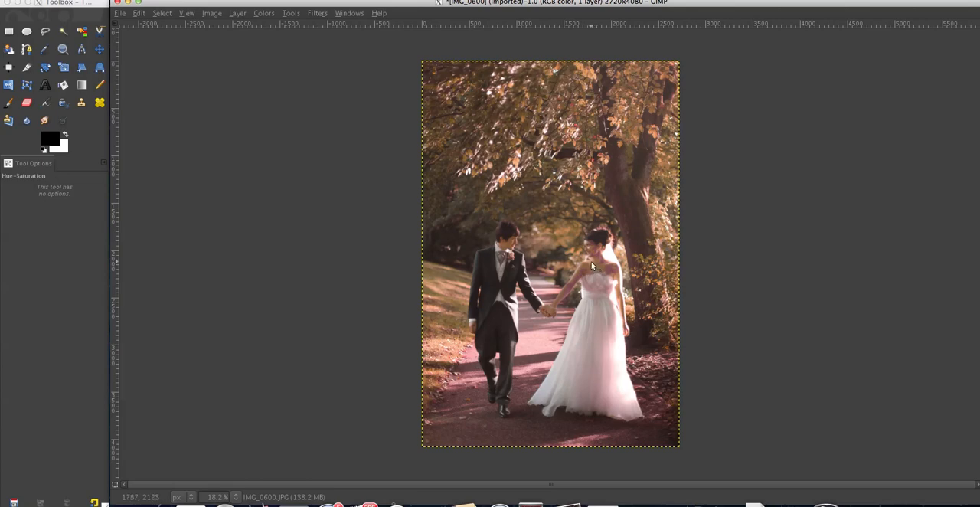
Copy the recoloured image, then undo the Hue-Saturation adjustment on the original photo
{"action": "left_click", "coordinate": [139, 13]}
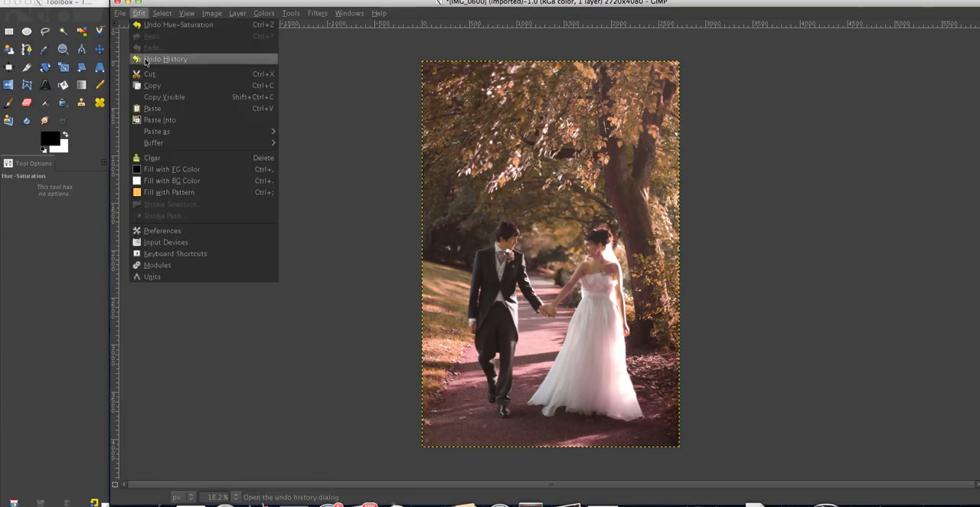
{"action": "left_click", "coordinate": [162, 91]}
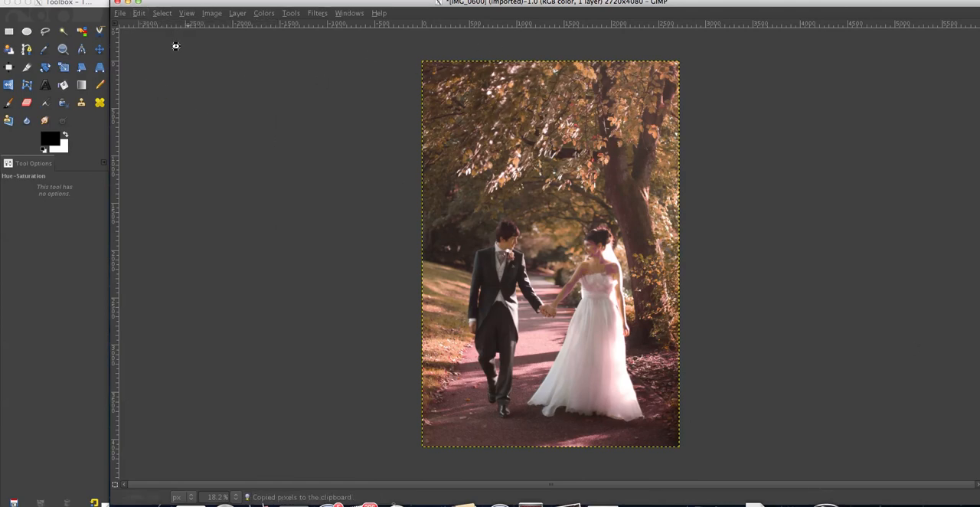
{"action": "left_click", "coordinate": [140, 13]}
{"action": "left_click", "coordinate": [152, 25]}
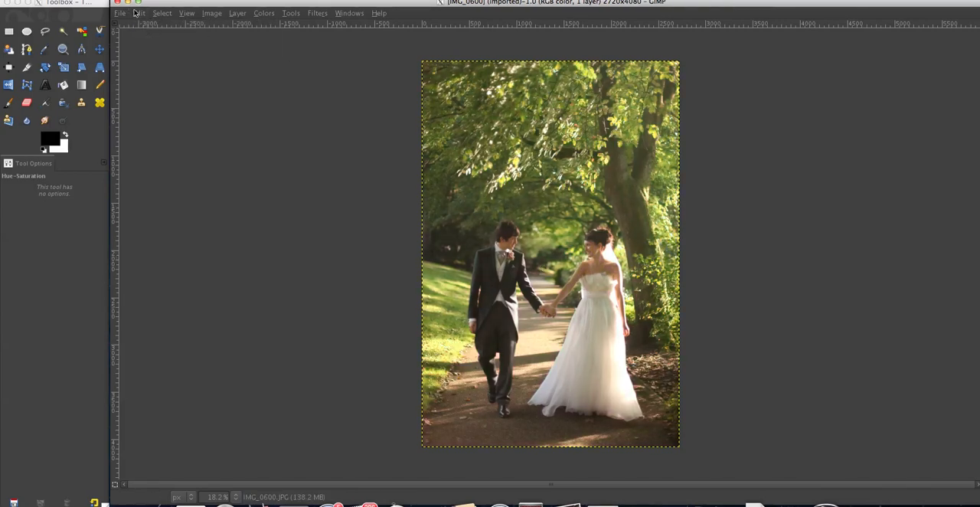
Paste the copied autumn-toned version over the original photo as a floating selection
{"action": "left_click", "coordinate": [137, 13]}
{"action": "left_click", "coordinate": [156, 107]}
{"action": "key", "text": "ctrl+v"}
At 100% zoom, erase the pasted layer over the bride's face, neck and chest using the Eraser at size 183.74 and full opacity
{"action": "left_click", "coordinate": [68, 50]}
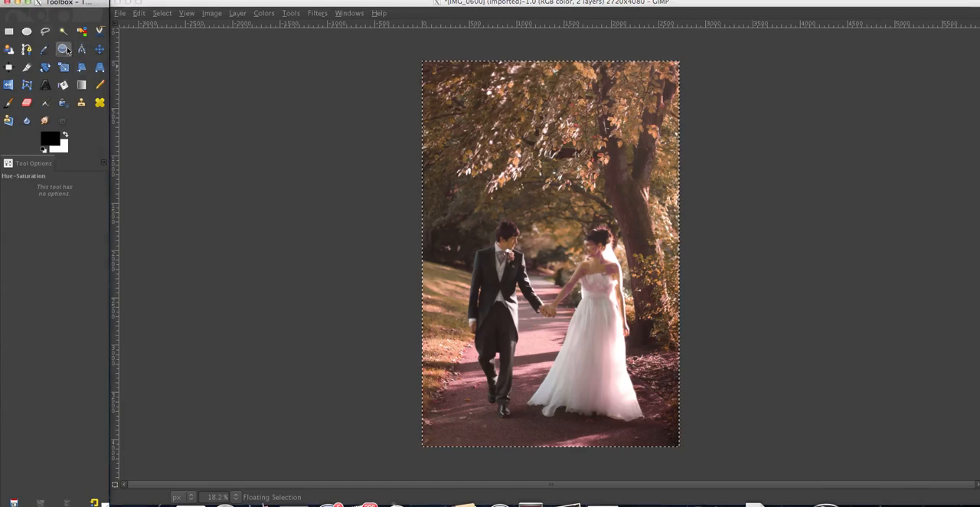
{"action": "left_click", "coordinate": [601, 272]}
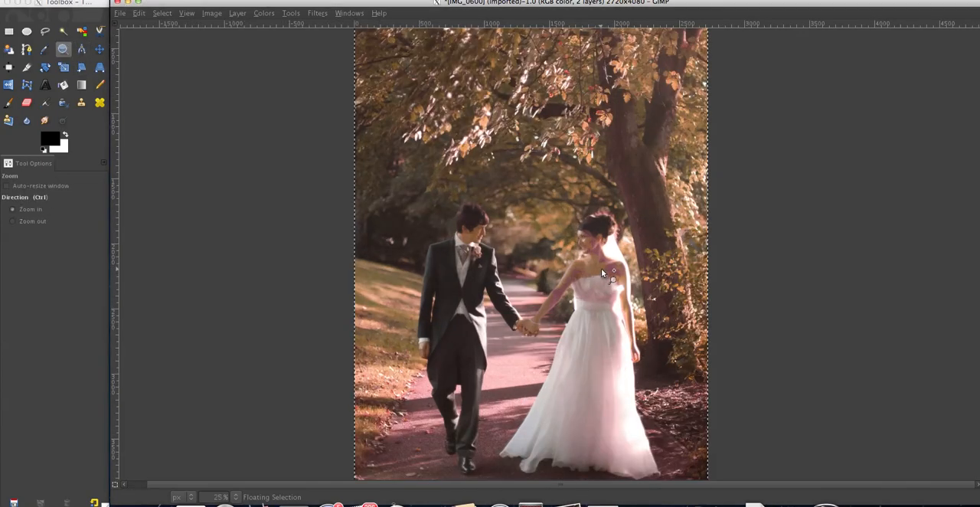
{"action": "left_click", "coordinate": [601, 272]}
{"action": "left_click", "coordinate": [601, 268]}
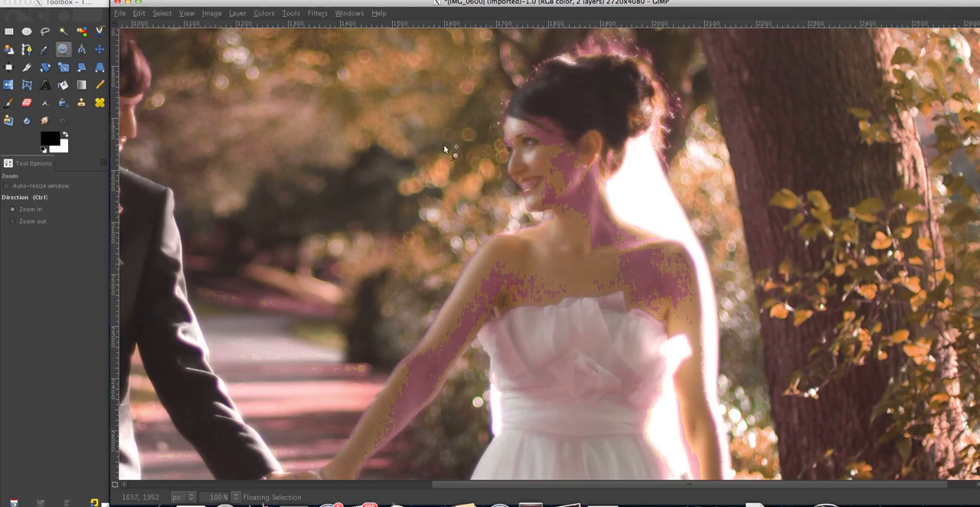
{"action": "left_click", "coordinate": [26, 102]}
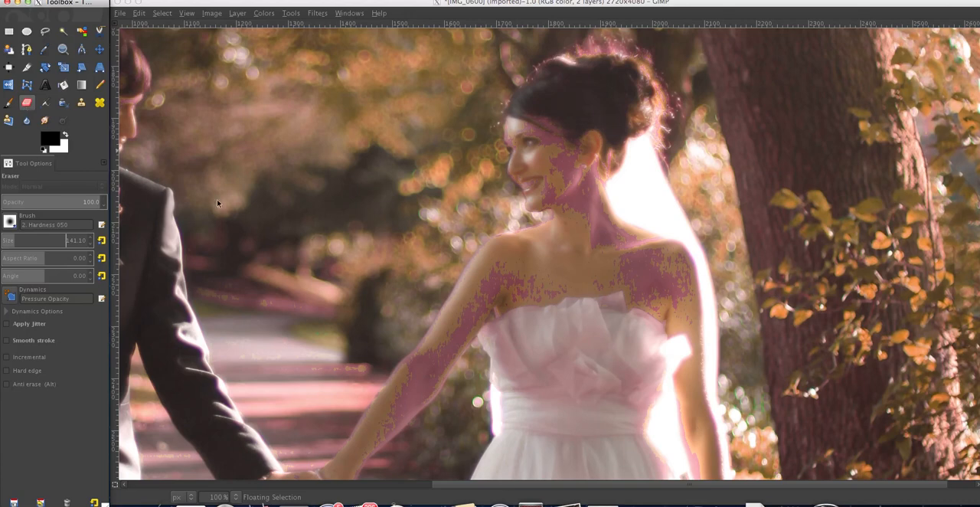
{"action": "left_click", "coordinate": [46, 239]}
{"action": "left_click", "coordinate": [28, 242]}
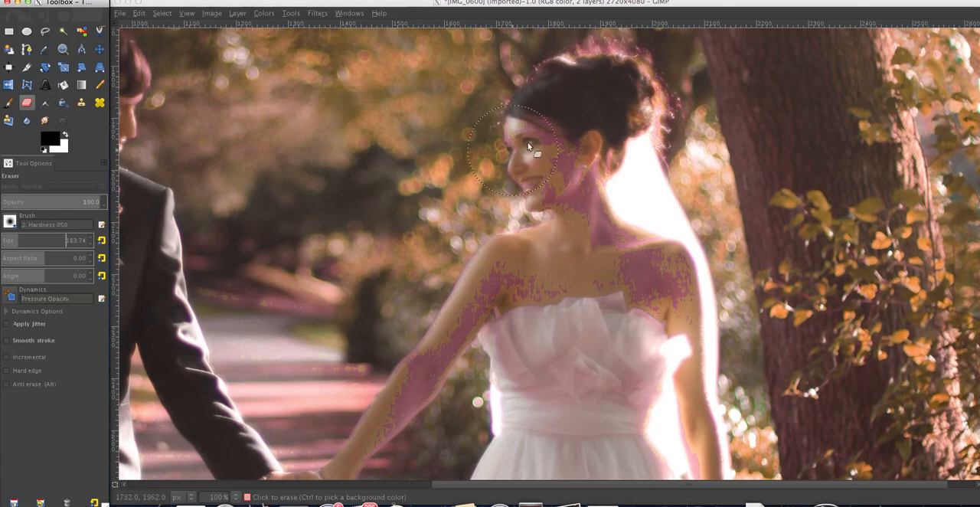
{"action": "mouse_move", "coordinate": [528, 145]}
{"action": "left_mouse_down"}
{"action": "mouse_move", "coordinate": [608, 127]}
{"action": "mouse_move", "coordinate": [558, 150]}
{"action": "mouse_move", "coordinate": [548, 124]}
{"action": "mouse_move", "coordinate": [563, 153]}
{"action": "left_mouse_up"}
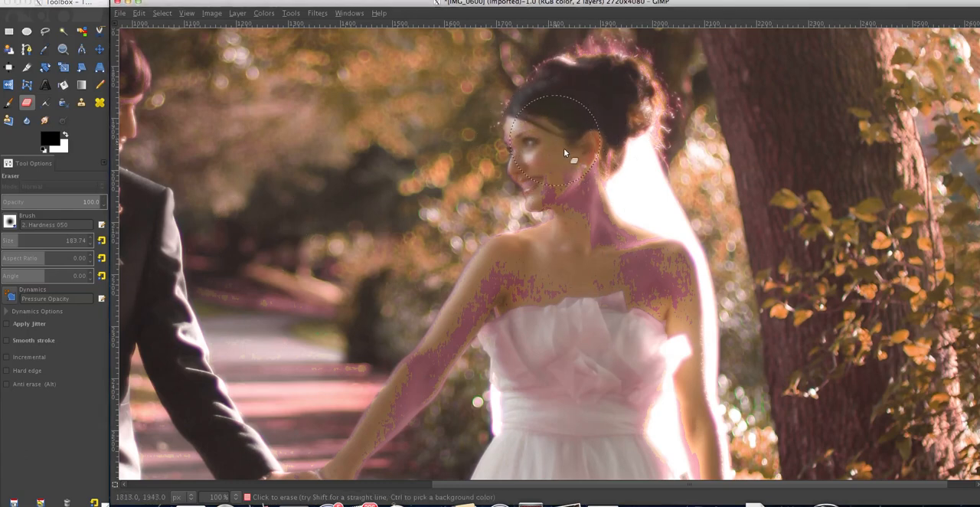
{"action": "mouse_move", "coordinate": [616, 259]}
{"action": "left_mouse_down"}
{"action": "mouse_move", "coordinate": [653, 313]}
{"action": "mouse_move", "coordinate": [618, 338]}
{"action": "mouse_move", "coordinate": [587, 295]}
{"action": "mouse_move", "coordinate": [595, 275]}
{"action": "mouse_move", "coordinate": [557, 299]}
{"action": "left_mouse_up"}
{"action": "mouse_move", "coordinate": [637, 282]}
{"action": "left_mouse_down"}
{"action": "mouse_move", "coordinate": [665, 293]}
{"action": "mouse_move", "coordinate": [672, 318]}
{"action": "mouse_move", "coordinate": [662, 270]}
{"action": "mouse_move", "coordinate": [645, 299]}
{"action": "left_mouse_up"}
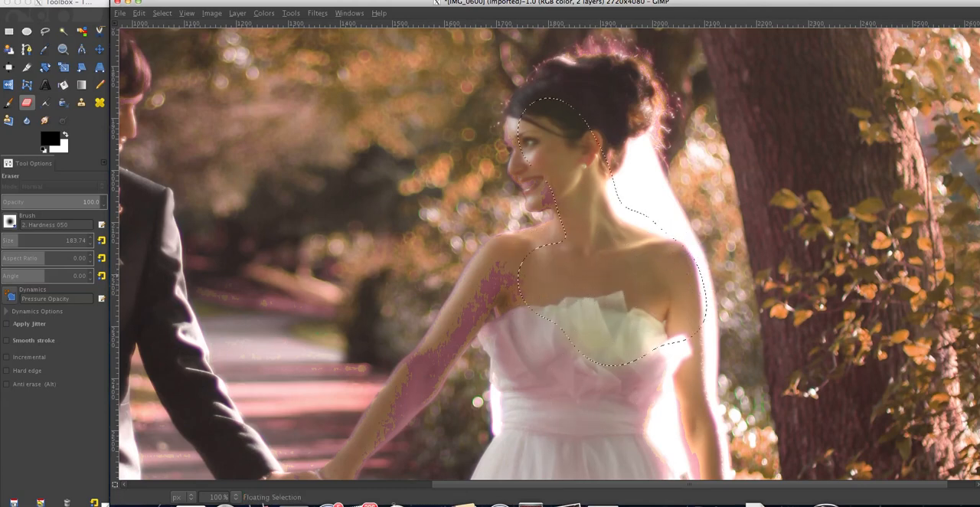
Reduce the eraser size to 61.91 and erase the pasted layer over the bride's outstretched arm, clasped hand and shoulder
{"action": "left_click", "coordinate": [6, 241]}
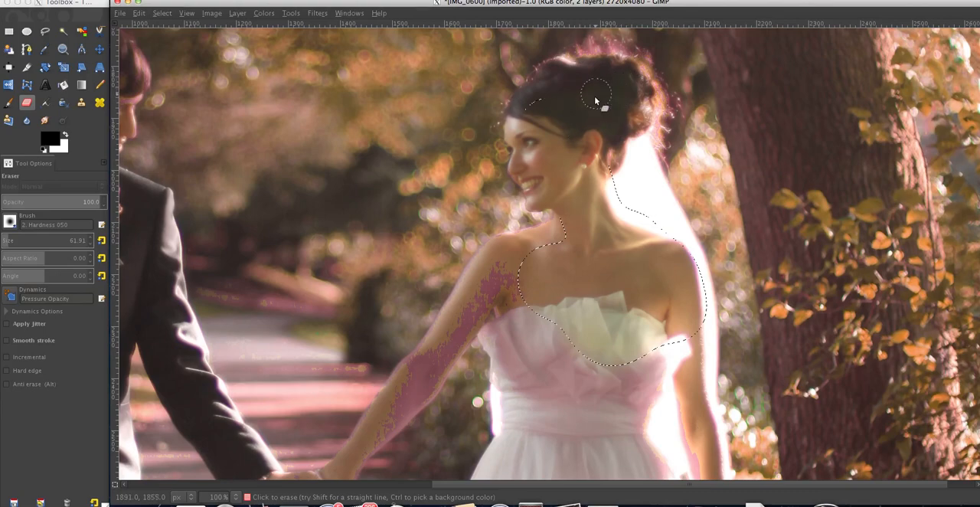
{"action": "scroll", "coordinate": [354, 452], "scroll_direction": "down", "scroll_amount": 3}
{"action": "mouse_move", "coordinate": [381, 279]}
{"action": "left_mouse_down"}
{"action": "mouse_move", "coordinate": [385, 297]}
{"action": "mouse_move", "coordinate": [434, 245]}
{"action": "mouse_move", "coordinate": [391, 319]}
{"action": "mouse_move", "coordinate": [376, 317]}
{"action": "mouse_move", "coordinate": [341, 373]}
{"action": "mouse_move", "coordinate": [392, 279]}
{"action": "mouse_move", "coordinate": [459, 209]}
{"action": "mouse_move", "coordinate": [454, 223]}
{"action": "left_mouse_up"}
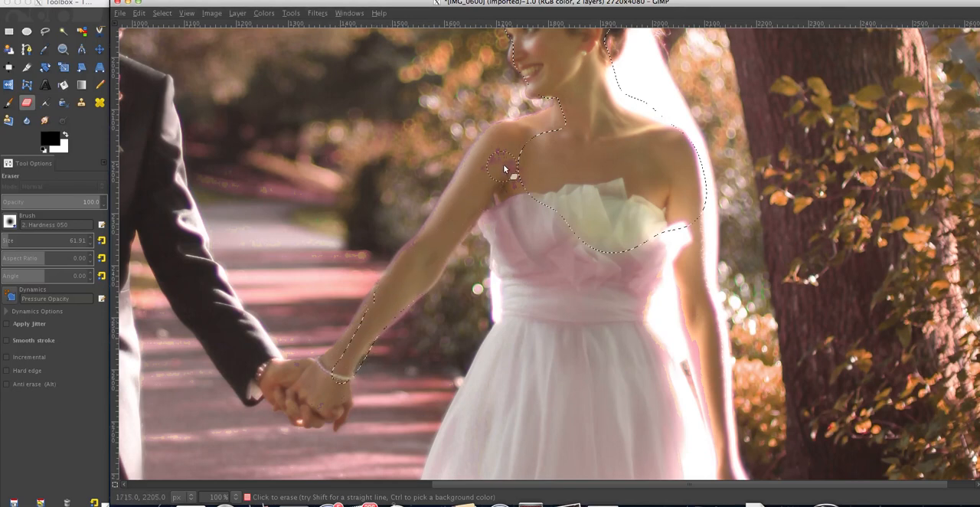
{"action": "mouse_move", "coordinate": [502, 175]}
{"action": "left_mouse_down"}
{"action": "mouse_move", "coordinate": [516, 168]}
{"action": "mouse_move", "coordinate": [498, 189]}
{"action": "mouse_move", "coordinate": [501, 168]}
{"action": "mouse_move", "coordinate": [472, 181]}
{"action": "left_mouse_up"}
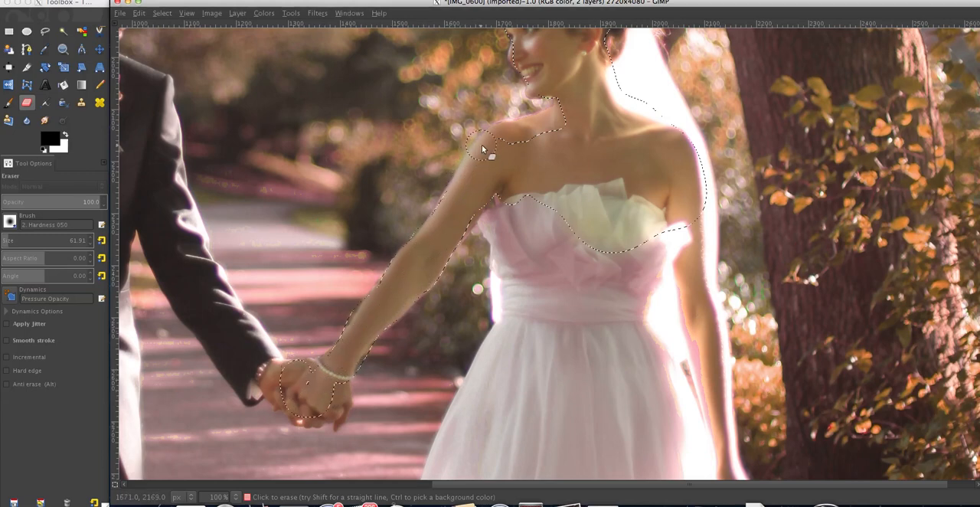
{"action": "mouse_move", "coordinate": [481, 145]}
{"action": "left_mouse_down"}
{"action": "mouse_move", "coordinate": [568, 106]}
{"action": "mouse_move", "coordinate": [556, 103]}
{"action": "left_mouse_up"}
Erase the pasted layer over the bride's hanging arm and hand, and touch up the front edge of her face
{"action": "left_click_drag", "start_coordinate": [688, 296], "coordinate": [702, 377]}
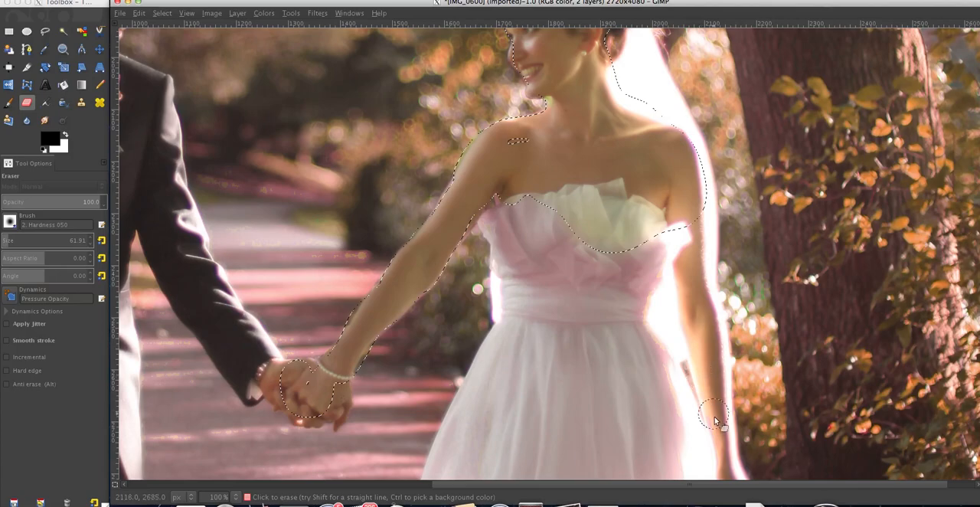
{"action": "scroll", "coordinate": [722, 379], "scroll_direction": "down", "scroll_amount": 10}
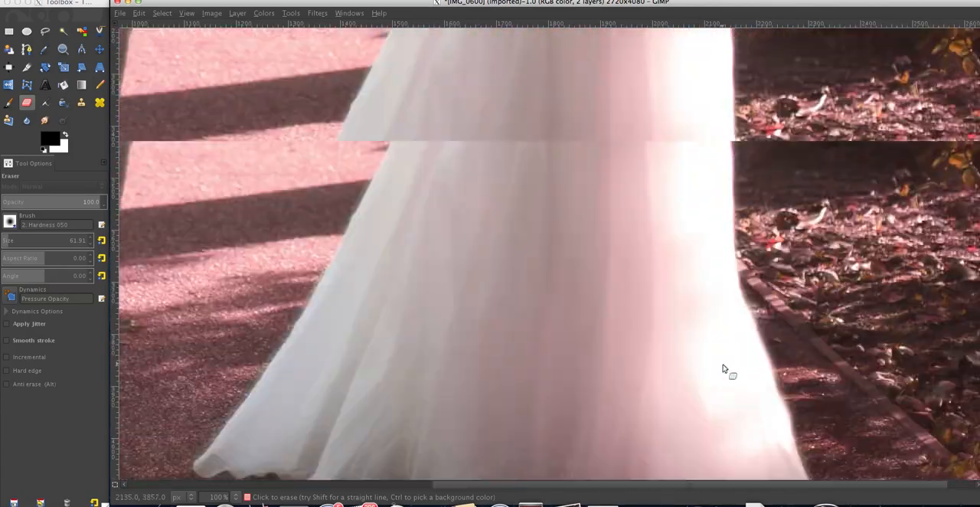
{"action": "scroll", "coordinate": [724, 370], "scroll_direction": "up", "scroll_amount": 10}
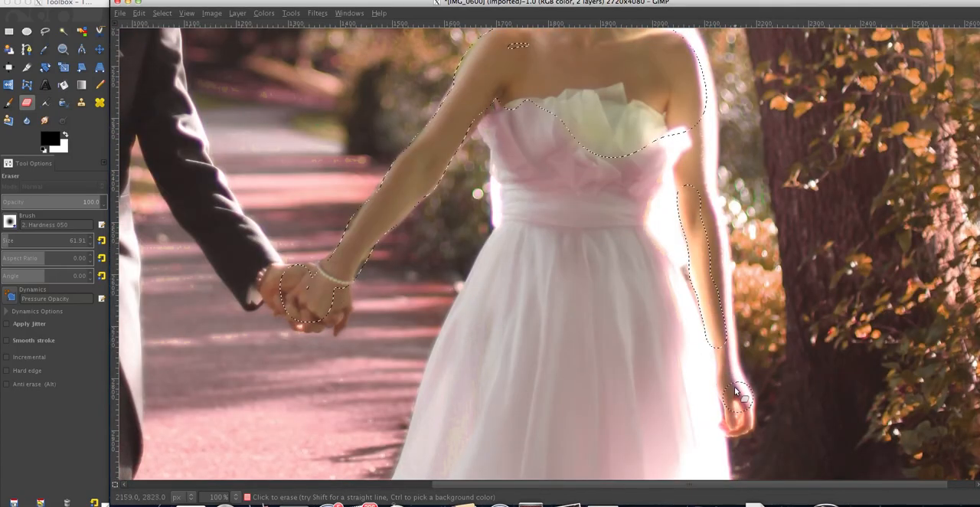
{"action": "scroll", "coordinate": [602, 258], "scroll_direction": "up", "scroll_amount": 4}
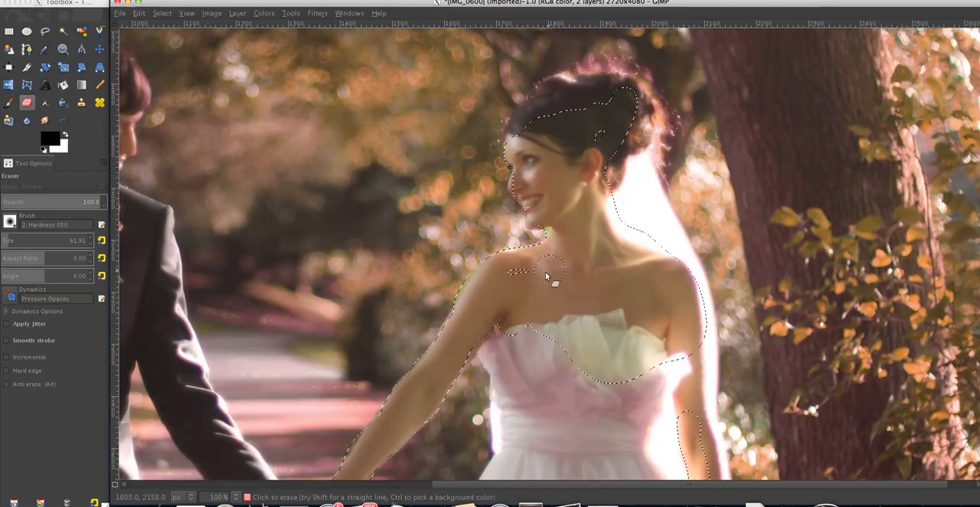
{"action": "left_click_drag", "start_coordinate": [518, 189], "coordinate": [505, 134]}
Set the eraser to opacity 23.7 and size 262.93, and partially erase the pink tint around the bride's hair
{"action": "left_click", "coordinate": [16, 199]}
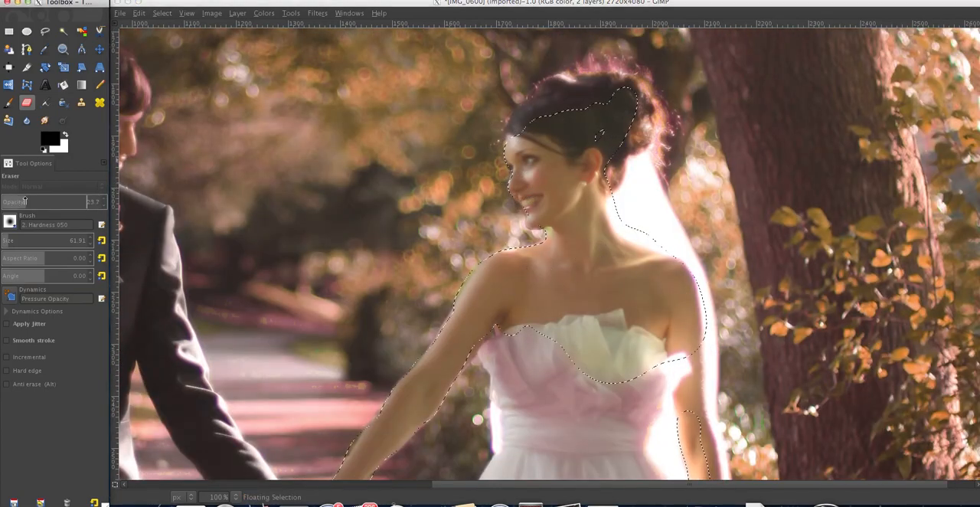
{"action": "left_click", "coordinate": [25, 201]}
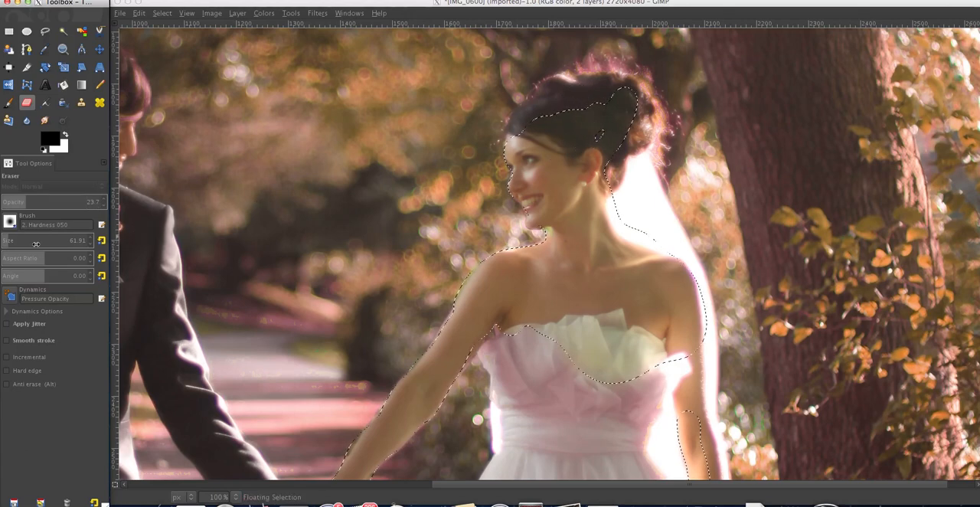
{"action": "left_click_drag", "start_coordinate": [36, 244], "coordinate": [67, 242]}
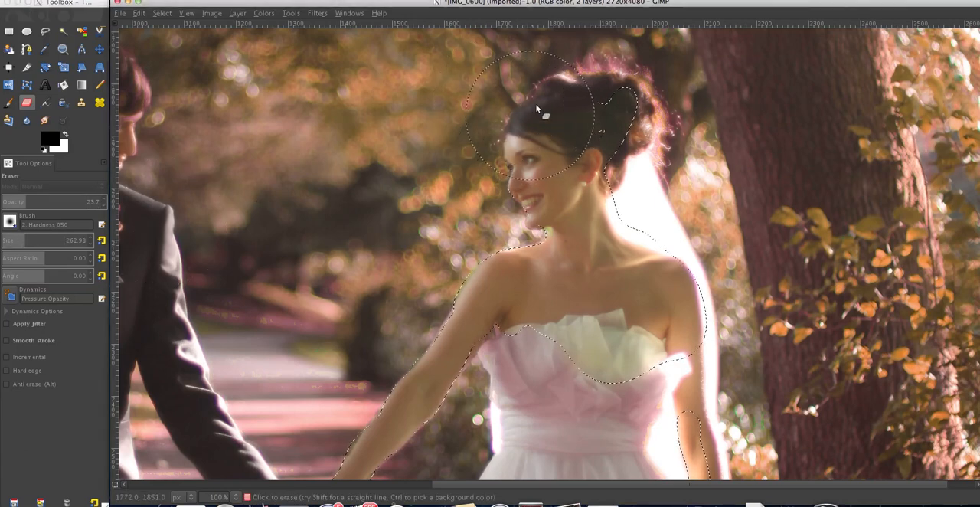
{"action": "mouse_move", "coordinate": [621, 75]}
{"action": "left_mouse_down"}
{"action": "mouse_move", "coordinate": [577, 75]}
{"action": "mouse_move", "coordinate": [609, 77]}
{"action": "mouse_move", "coordinate": [659, 103]}
{"action": "mouse_move", "coordinate": [663, 156]}
{"action": "mouse_move", "coordinate": [665, 131]}
{"action": "left_mouse_up"}
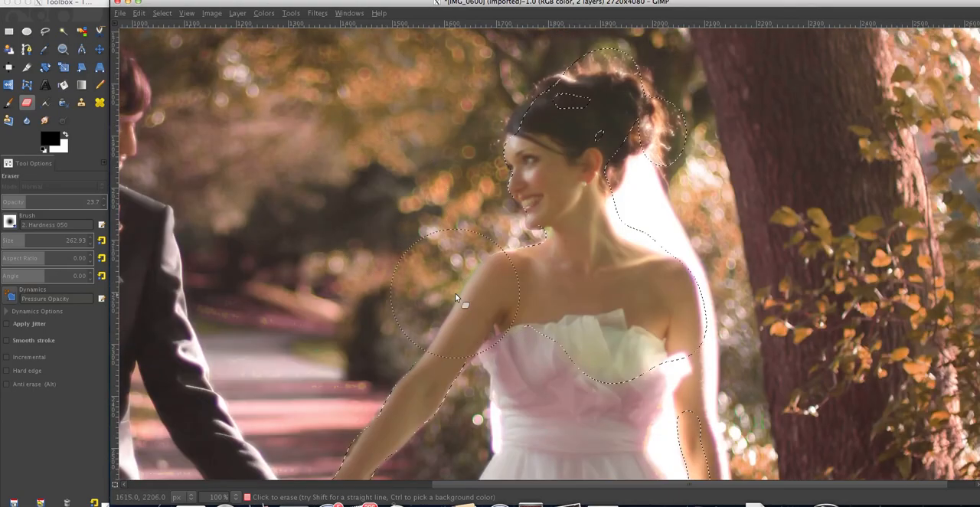
Partially erase the pink tint over the bride's bodice, waist and upper skirt with the current eraser settings
{"action": "mouse_move", "coordinate": [455, 292]}
{"action": "left_mouse_down"}
{"action": "mouse_move", "coordinate": [410, 332]}
{"action": "mouse_move", "coordinate": [482, 361]}
{"action": "mouse_move", "coordinate": [490, 343]}
{"action": "mouse_move", "coordinate": [502, 344]}
{"action": "mouse_move", "coordinate": [534, 399]}
{"action": "mouse_move", "coordinate": [524, 372]}
{"action": "mouse_move", "coordinate": [579, 395]}
{"action": "mouse_move", "coordinate": [582, 424]}
{"action": "mouse_move", "coordinate": [636, 387]}
{"action": "mouse_move", "coordinate": [591, 350]}
{"action": "left_mouse_up"}
{"action": "scroll", "coordinate": [591, 348], "scroll_direction": "down", "scroll_amount": 5}
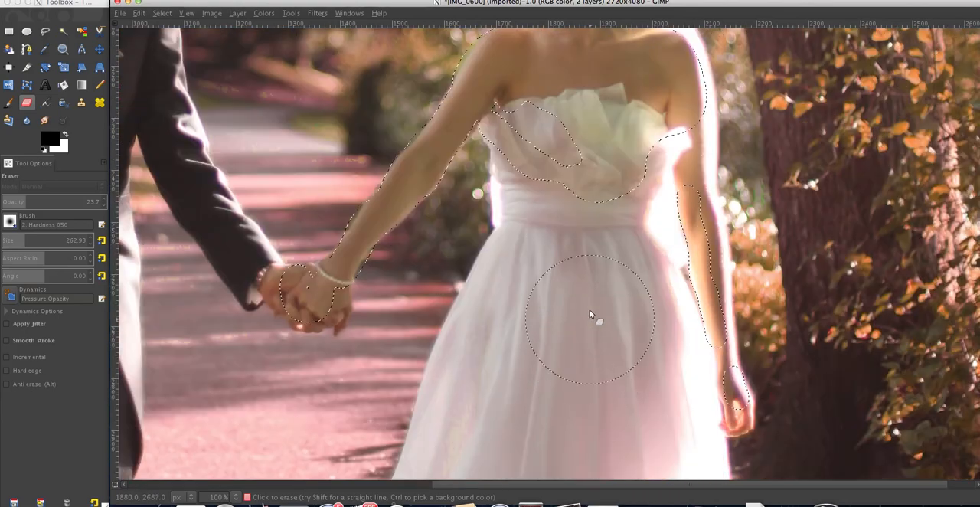
{"action": "mouse_move", "coordinate": [635, 211]}
{"action": "left_mouse_down"}
{"action": "mouse_move", "coordinate": [651, 230]}
{"action": "mouse_move", "coordinate": [672, 317]}
{"action": "mouse_move", "coordinate": [669, 375]}
{"action": "mouse_move", "coordinate": [641, 416]}
{"action": "left_mouse_up"}
{"action": "scroll", "coordinate": [641, 416], "scroll_direction": "down", "scroll_amount": 3}
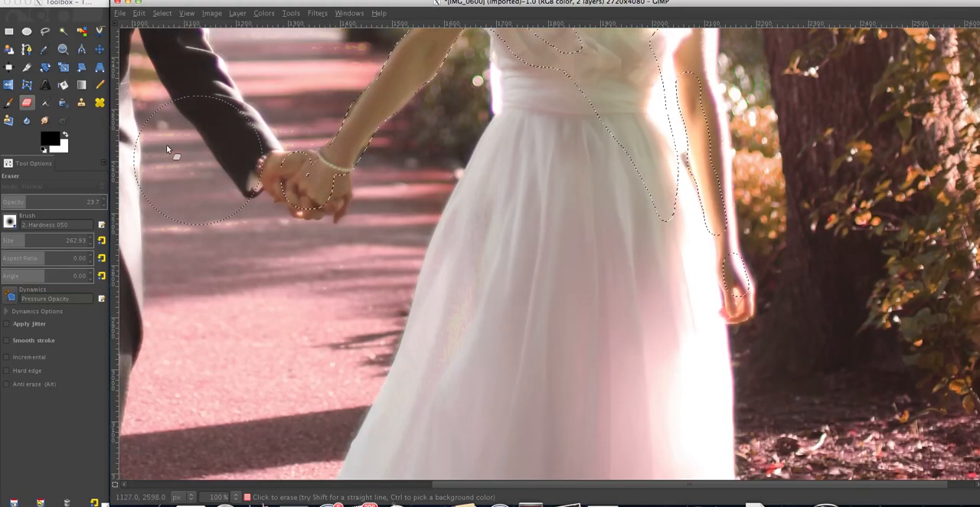
Enlarge the eraser to size 482.23 and partially erase the pink tint over the middle and hem of the bride's skirt
{"action": "left_click", "coordinate": [62, 49]}
{"action": "left_click", "coordinate": [34, 220]}
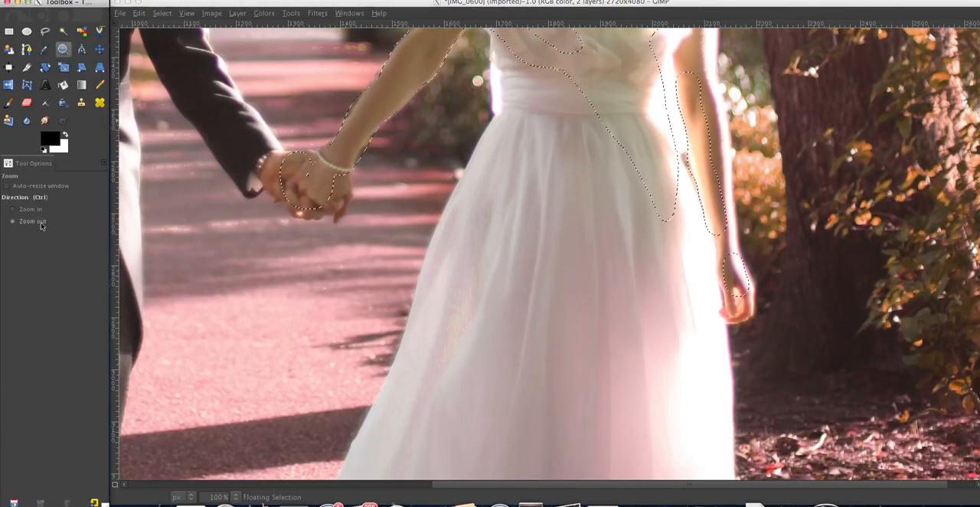
{"action": "left_click", "coordinate": [306, 261]}
{"action": "left_click", "coordinate": [307, 261]}
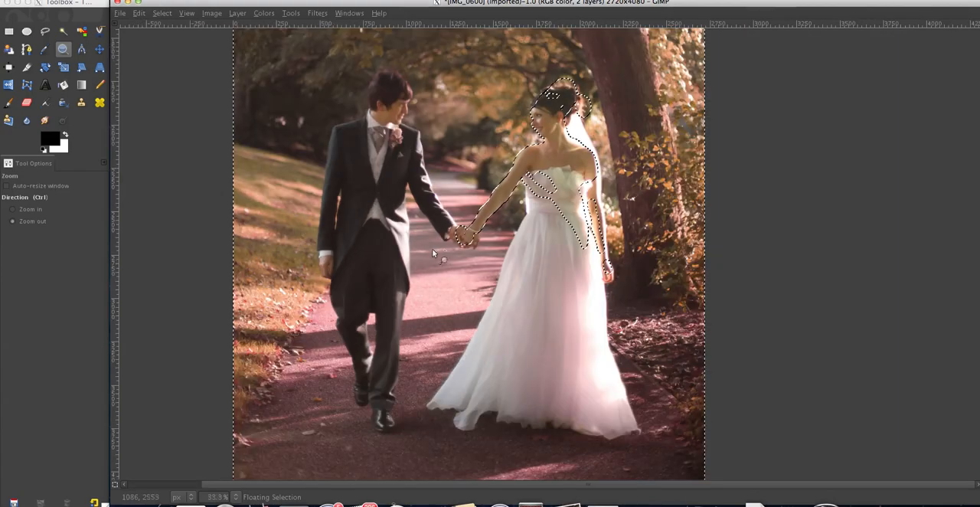
{"action": "left_click", "coordinate": [27, 102]}
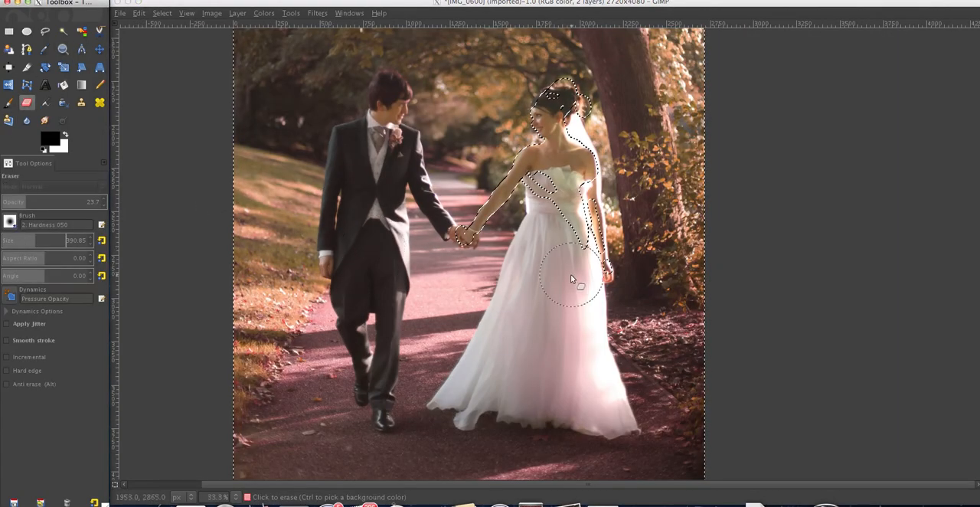
{"action": "left_click", "coordinate": [43, 239]}
{"action": "left_click", "coordinate": [565, 297]}
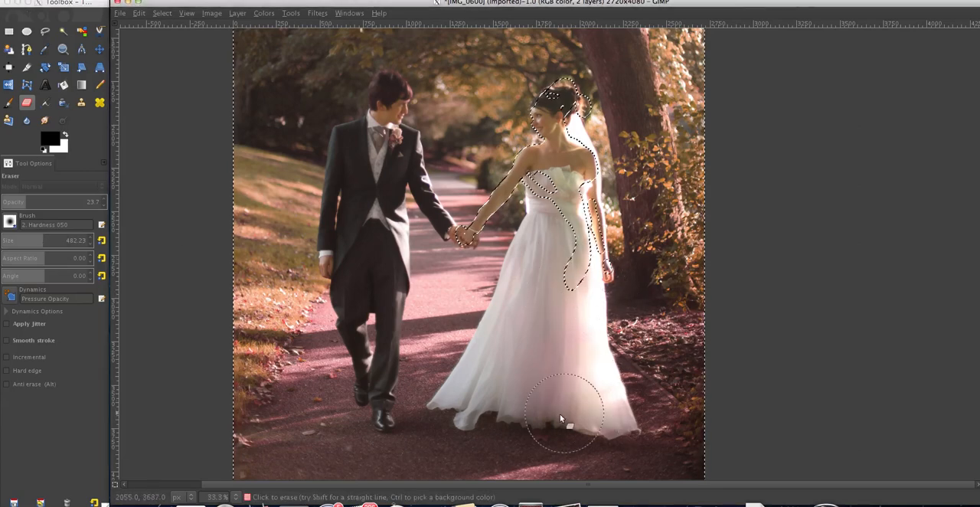
{"action": "left_click_drag", "start_coordinate": [560, 414], "coordinate": [538, 417]}
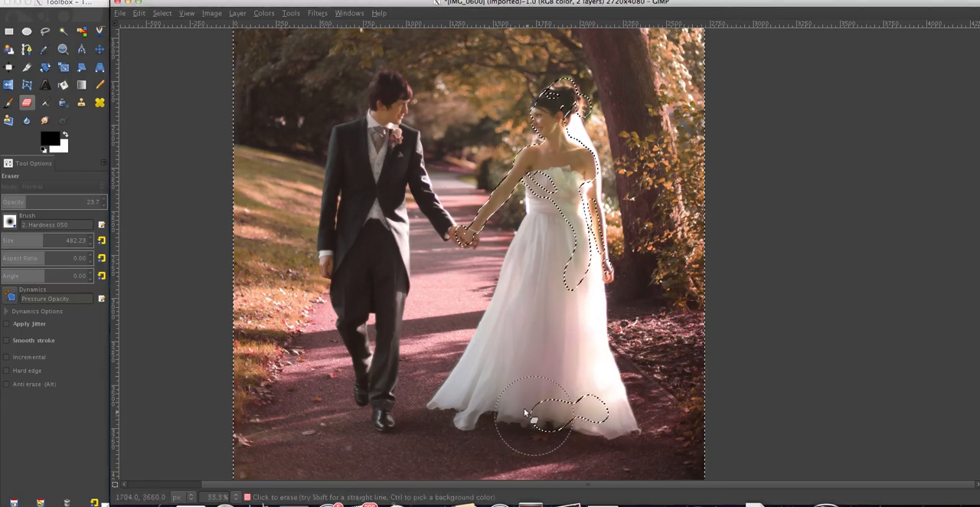
{"action": "left_click", "coordinate": [556, 364]}
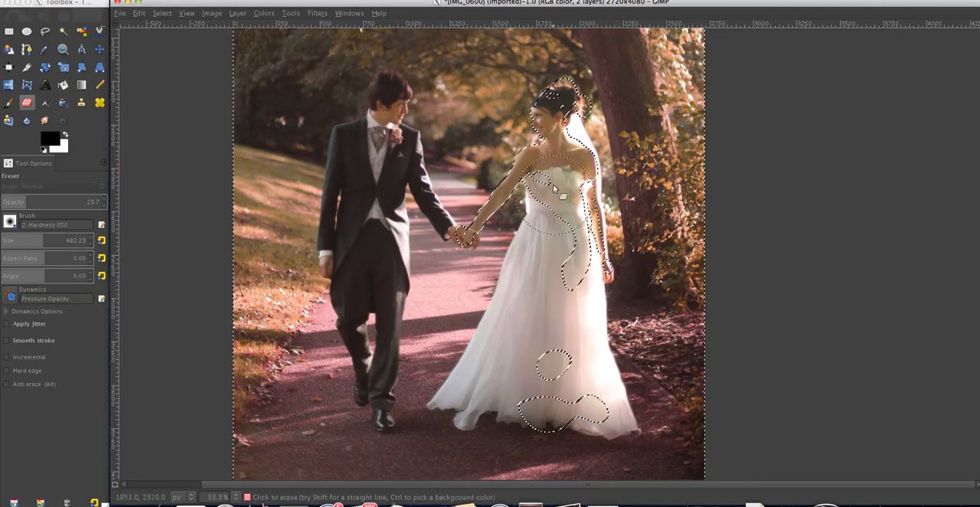
Partially erase the tinted layer around the bride's head, over the groom's face and on the path between the couple
{"action": "mouse_move", "coordinate": [504, 141]}
{"action": "left_mouse_down"}
{"action": "mouse_move", "coordinate": [539, 132]}
{"action": "mouse_move", "coordinate": [543, 102]}
{"action": "mouse_move", "coordinate": [565, 116]}
{"action": "left_mouse_up"}
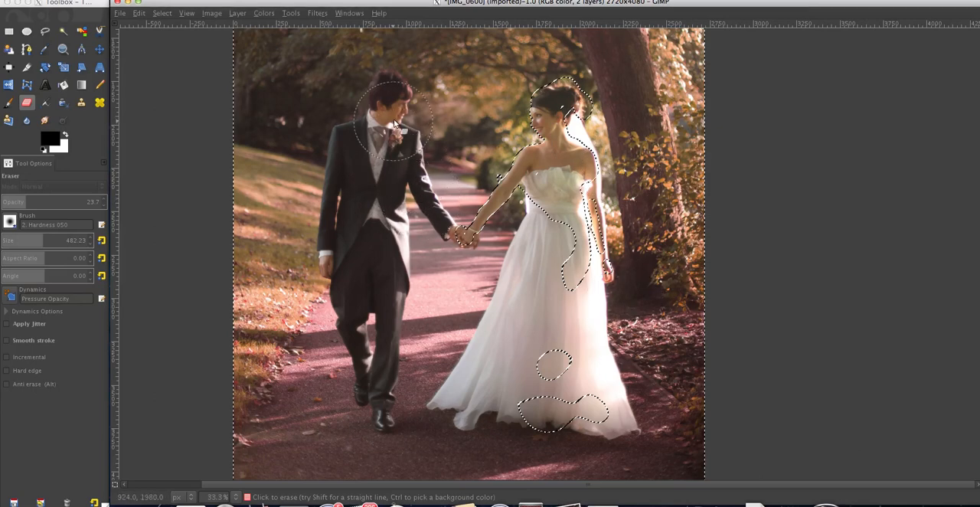
{"action": "left_click_drag", "start_coordinate": [382, 84], "coordinate": [395, 104]}
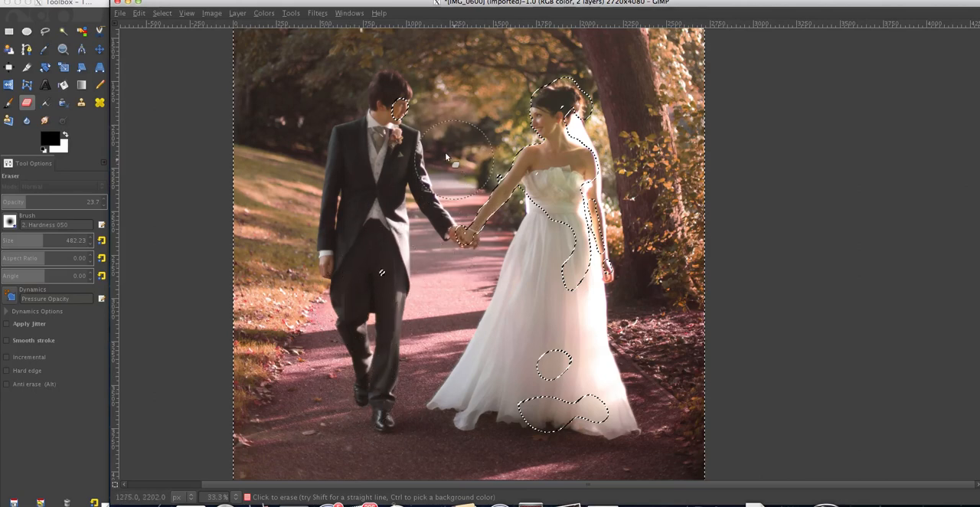
{"action": "left_click", "coordinate": [481, 198]}
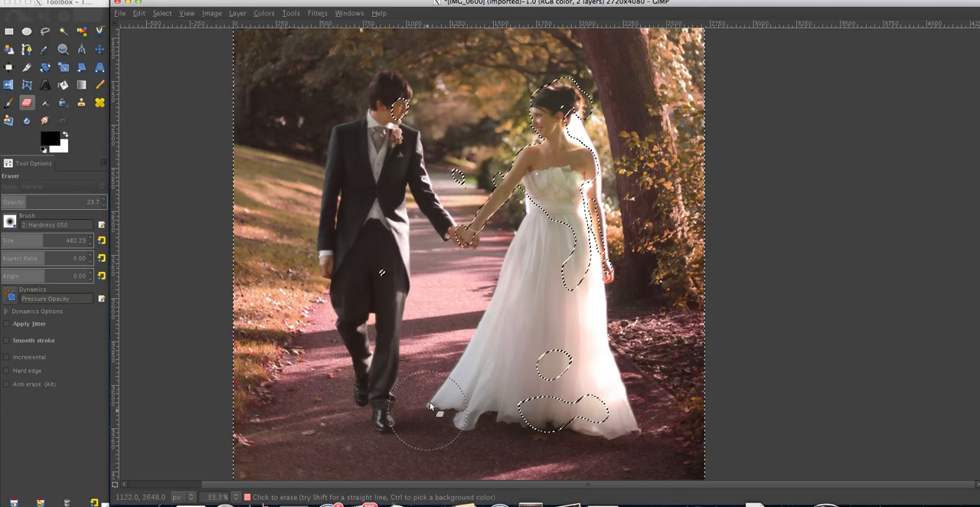
Set the eraser to opacity 31.1 and size 1188.84, and partially erase the red tint over the path and lower dress
{"action": "left_click", "coordinate": [35, 200]}
{"action": "left_click", "coordinate": [56, 239]}
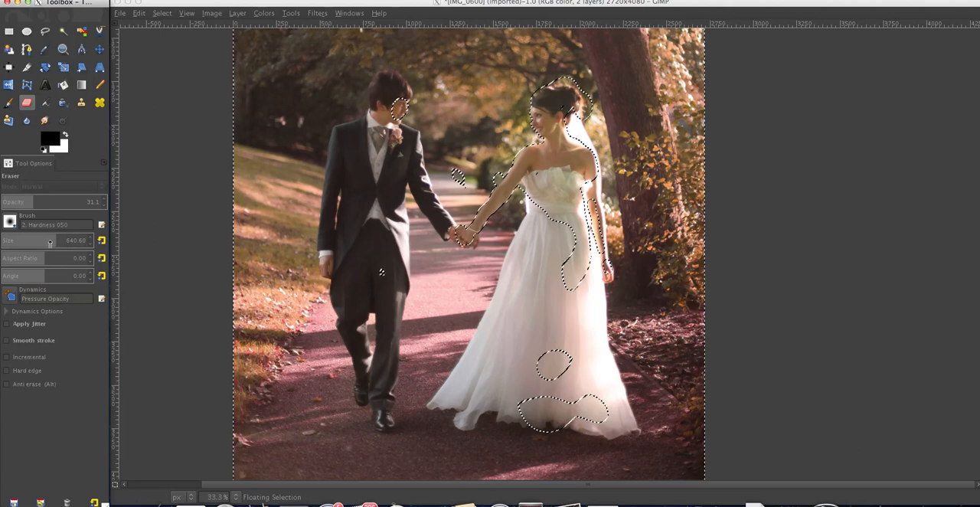
{"action": "left_click_drag", "start_coordinate": [59, 241], "coordinate": [102, 241]}
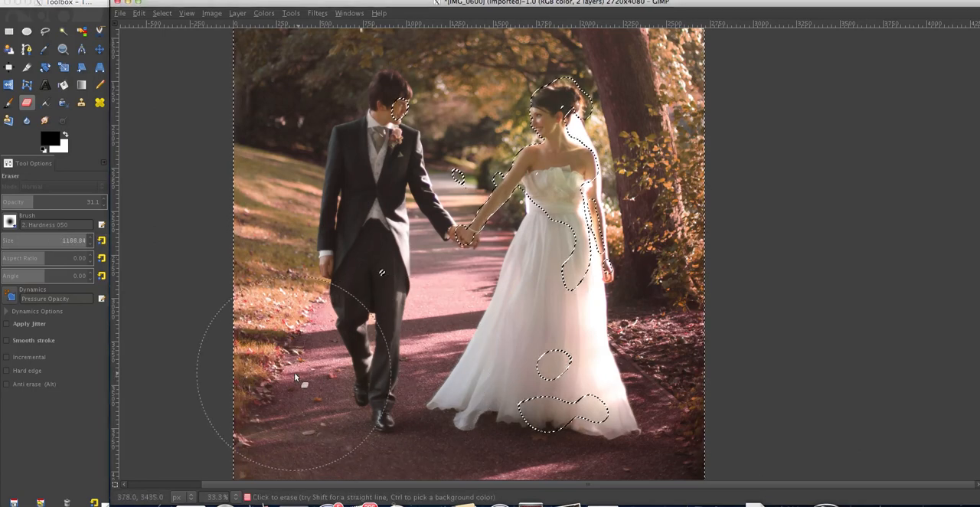
{"action": "mouse_move", "coordinate": [432, 457]}
{"action": "left_mouse_down"}
{"action": "mouse_move", "coordinate": [428, 389]}
{"action": "mouse_move", "coordinate": [453, 316]}
{"action": "mouse_move", "coordinate": [502, 405]}
{"action": "mouse_move", "coordinate": [503, 431]}
{"action": "mouse_move", "coordinate": [582, 464]}
{"action": "mouse_move", "coordinate": [643, 456]}
{"action": "mouse_move", "coordinate": [621, 398]}
{"action": "mouse_move", "coordinate": [632, 365]}
{"action": "mouse_move", "coordinate": [675, 354]}
{"action": "mouse_move", "coordinate": [686, 336]}
{"action": "mouse_move", "coordinate": [557, 273]}
{"action": "mouse_move", "coordinate": [501, 290]}
{"action": "mouse_move", "coordinate": [508, 251]}
{"action": "left_mouse_up"}
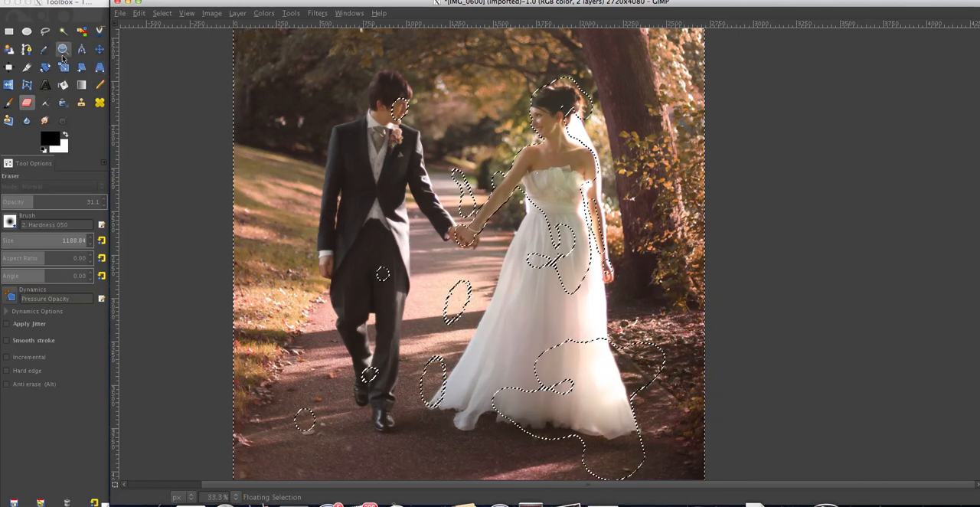
Anchor the floating pasted layer onto the photo and view the whole image
{"action": "key", "text": "z"}
{"action": "left_click", "coordinate": [449, 190]}
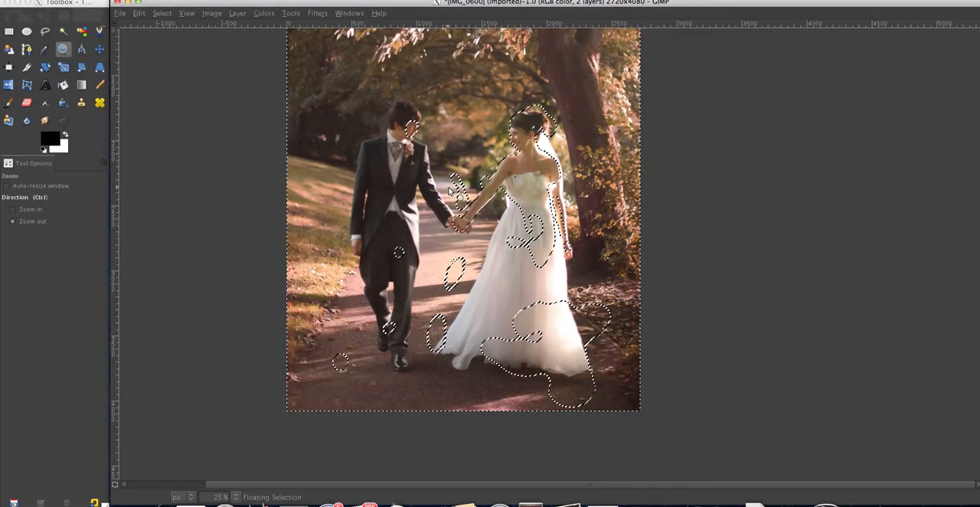
{"action": "left_click", "coordinate": [441, 174]}
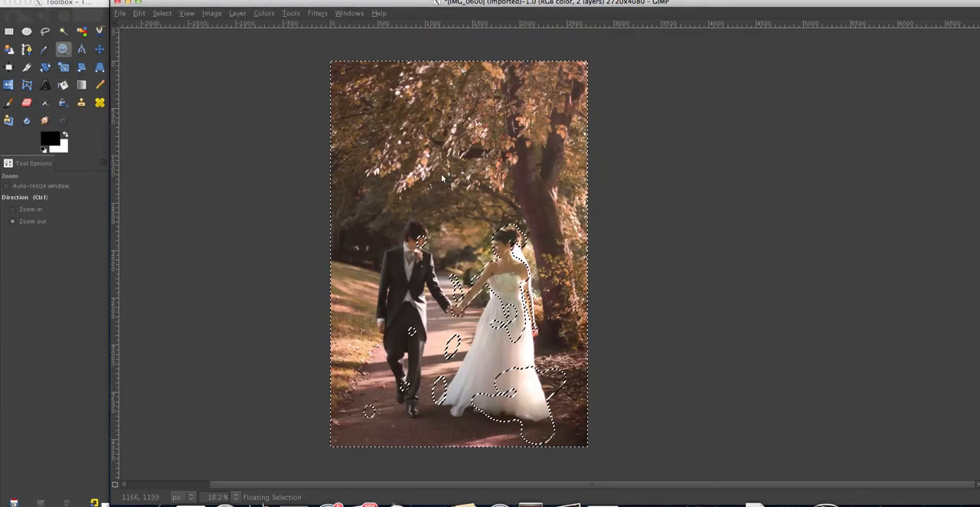
{"action": "left_click", "coordinate": [8, 31]}
{"action": "left_click", "coordinate": [247, 145]}
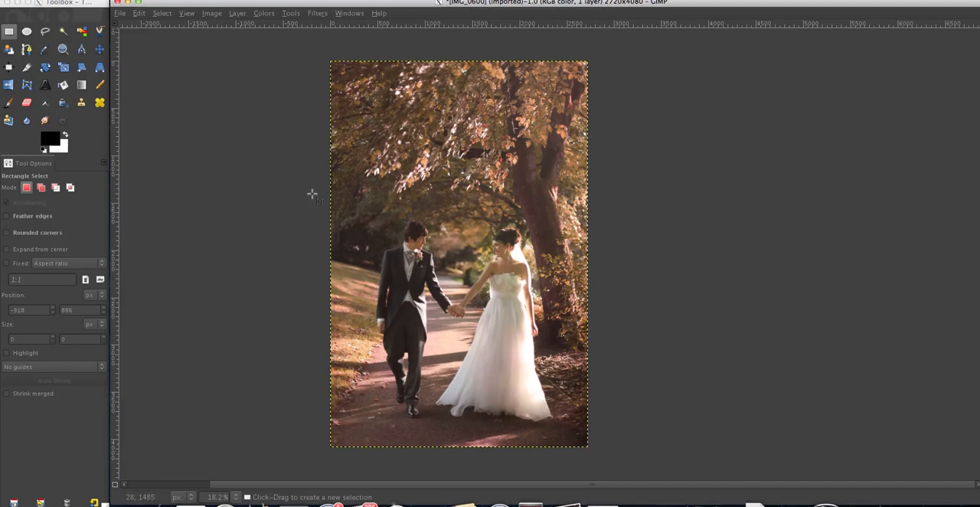
With Free Select in add mode, outline the groom's head and the bride's head, arms, hands and upper body
{"action": "left_click", "coordinate": [44, 31]}
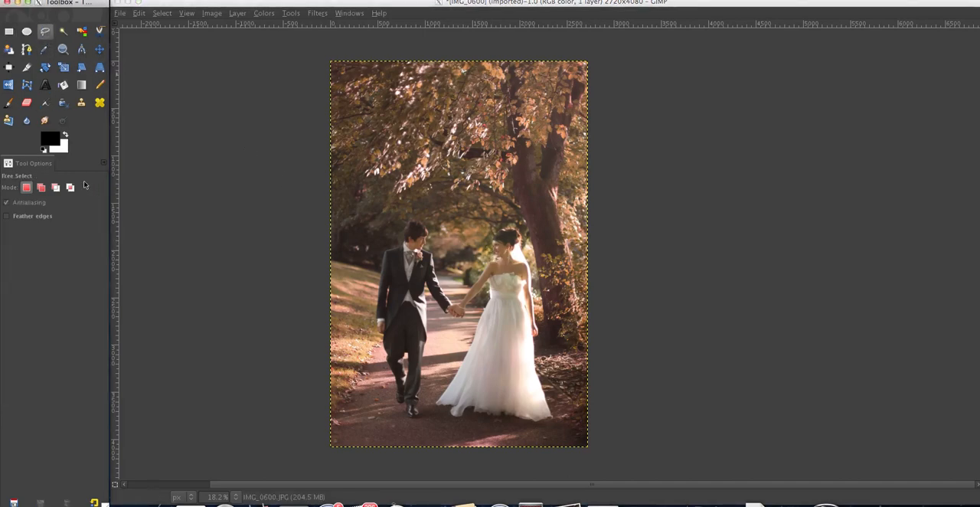
{"action": "left_click", "coordinate": [37, 189]}
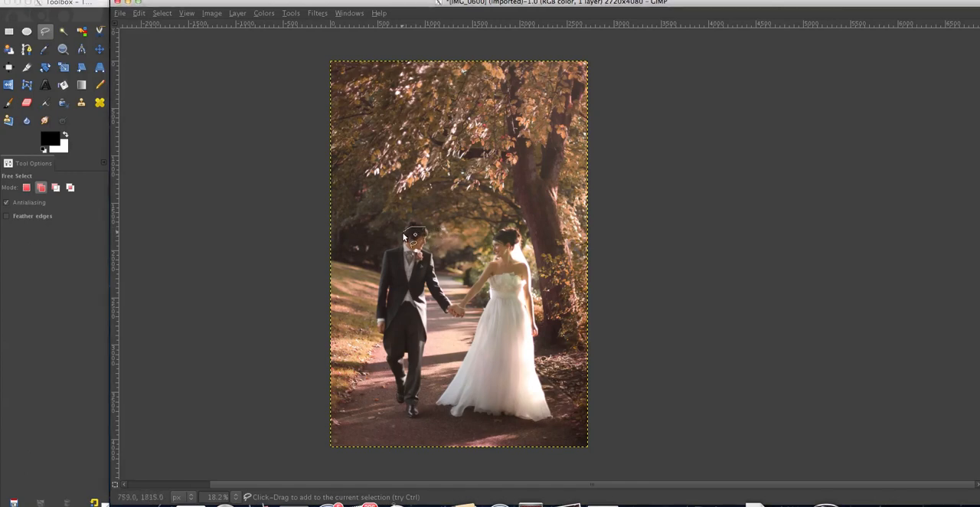
{"action": "mouse_move", "coordinate": [410, 255]}
{"action": "left_mouse_down"}
{"action": "mouse_move", "coordinate": [433, 253]}
{"action": "mouse_move", "coordinate": [428, 229]}
{"action": "left_mouse_up"}
{"action": "left_click_drag", "start_coordinate": [511, 230], "coordinate": [508, 230]}
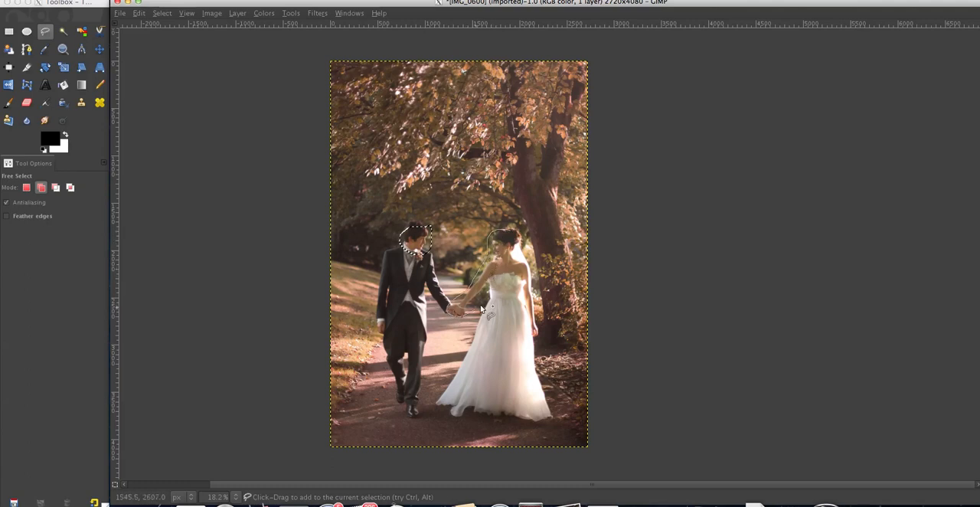
{"action": "left_click_drag", "start_coordinate": [481, 308], "coordinate": [497, 302]}
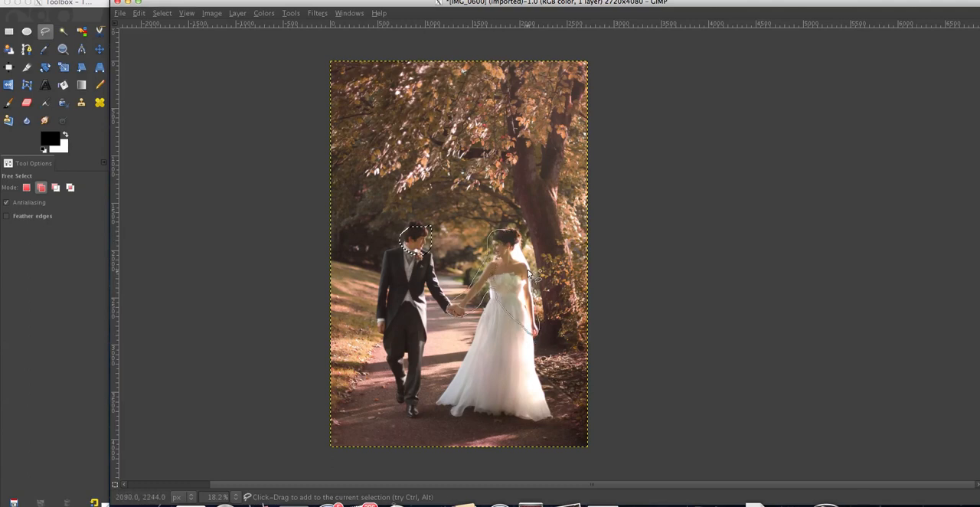
{"action": "left_click_drag", "start_coordinate": [522, 244], "coordinate": [510, 231]}
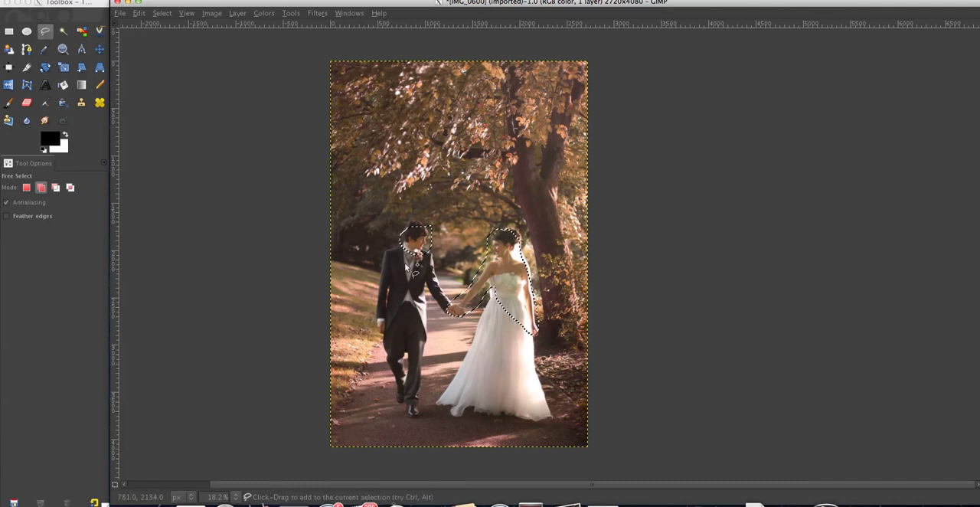
Try feathering the selection by 444 px, and undo it
{"action": "left_click", "coordinate": [162, 13]}
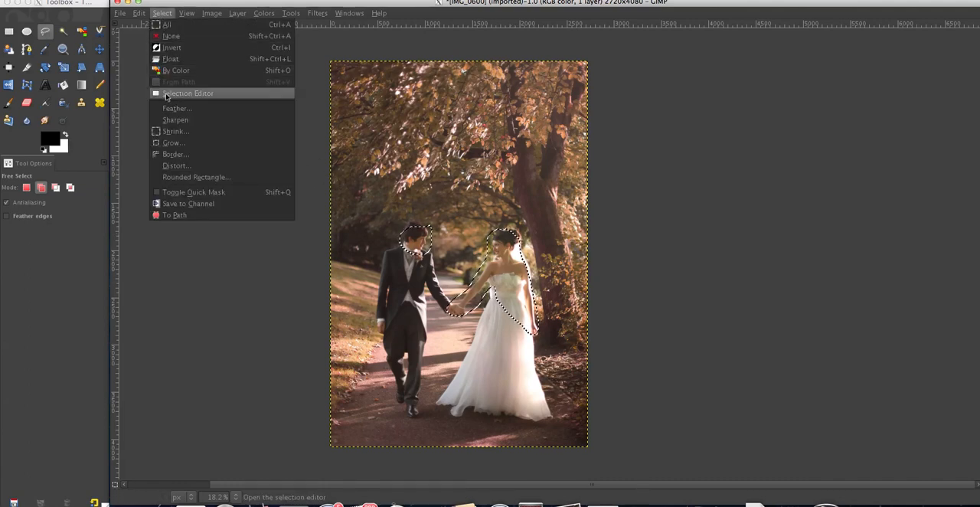
{"action": "left_click", "coordinate": [170, 108]}
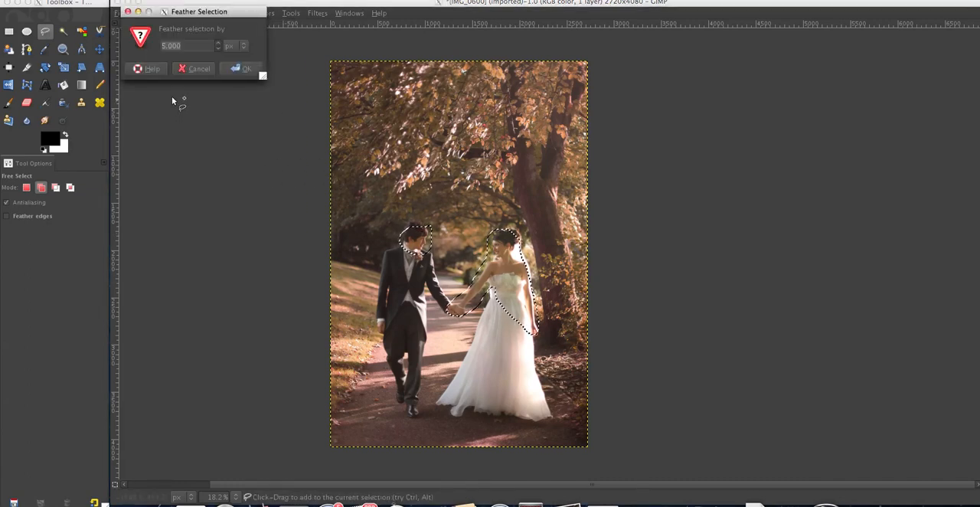
{"action": "type", "text": "444"}
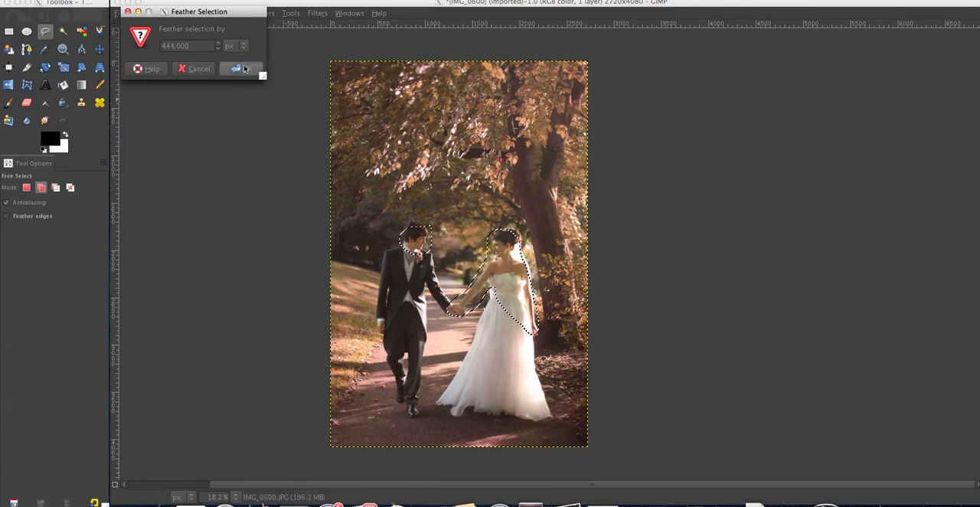
{"action": "left_click", "coordinate": [245, 69]}
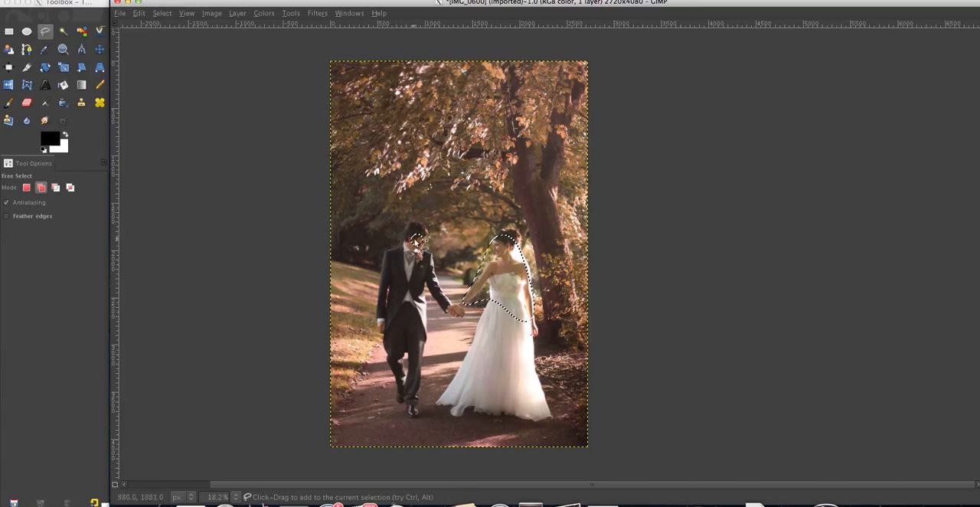
{"action": "left_click", "coordinate": [135, 13]}
Feather the selection around the groom's head and the bride's upper body by 222 px
{"action": "left_click", "coordinate": [180, 109]}
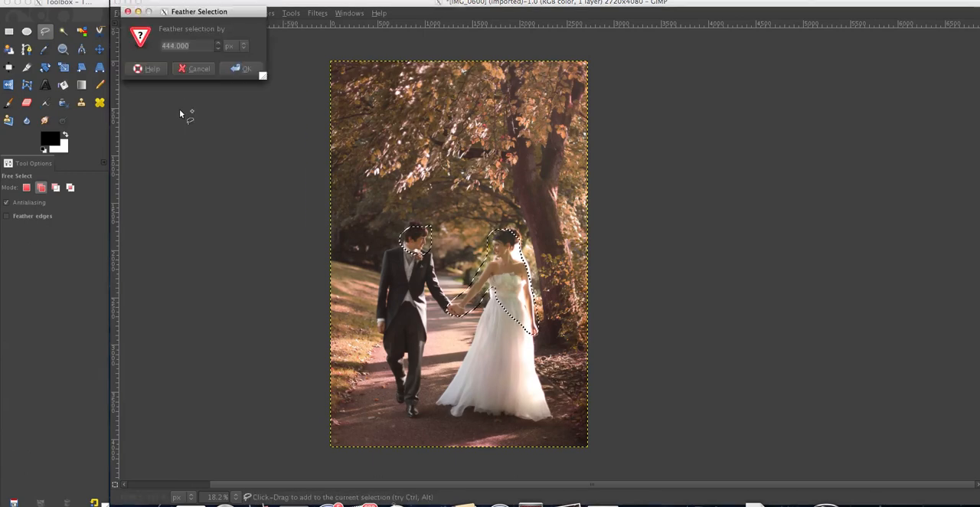
{"action": "type", "text": "222"}
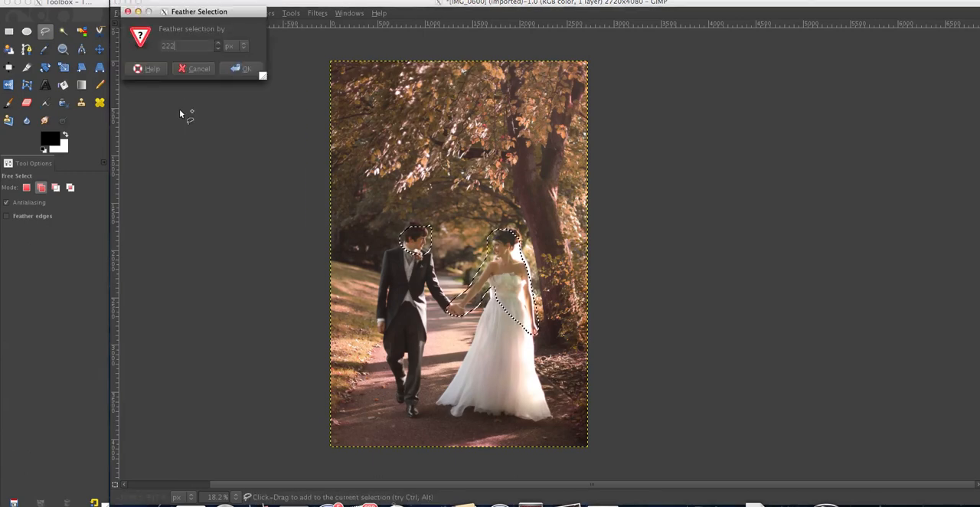
{"action": "key", "text": "Return"}
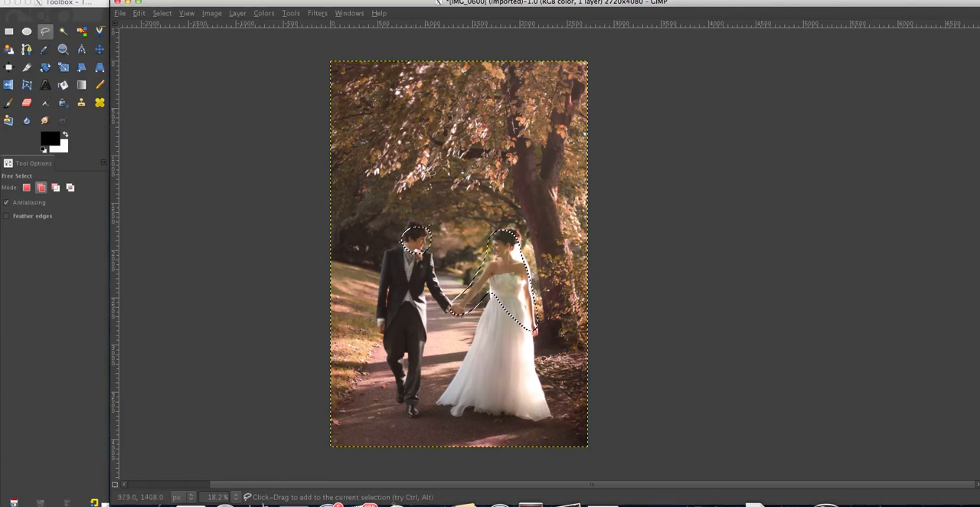
Apply Hue-Saturation to the selected skin areas with yellow saturation at -17 and master saturation at -21
{"action": "left_click", "coordinate": [264, 13]}
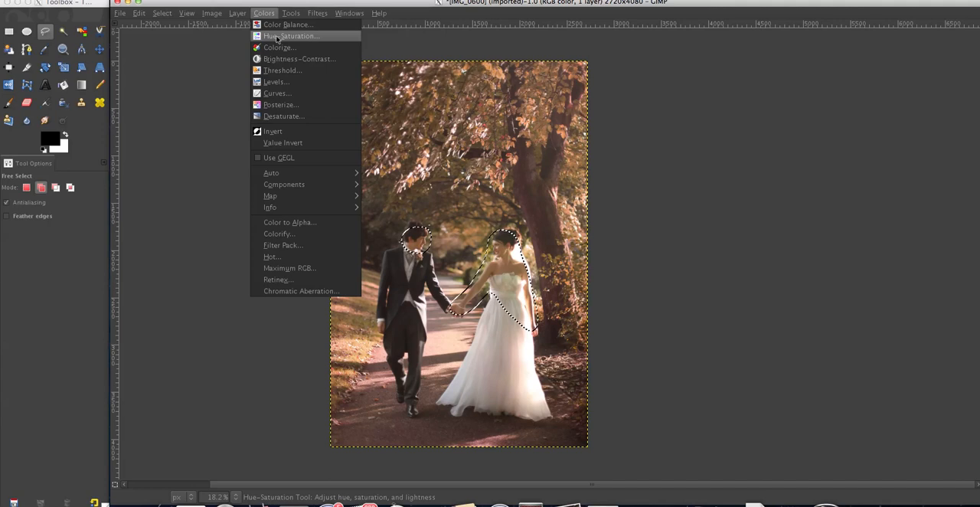
{"action": "left_click", "coordinate": [283, 36]}
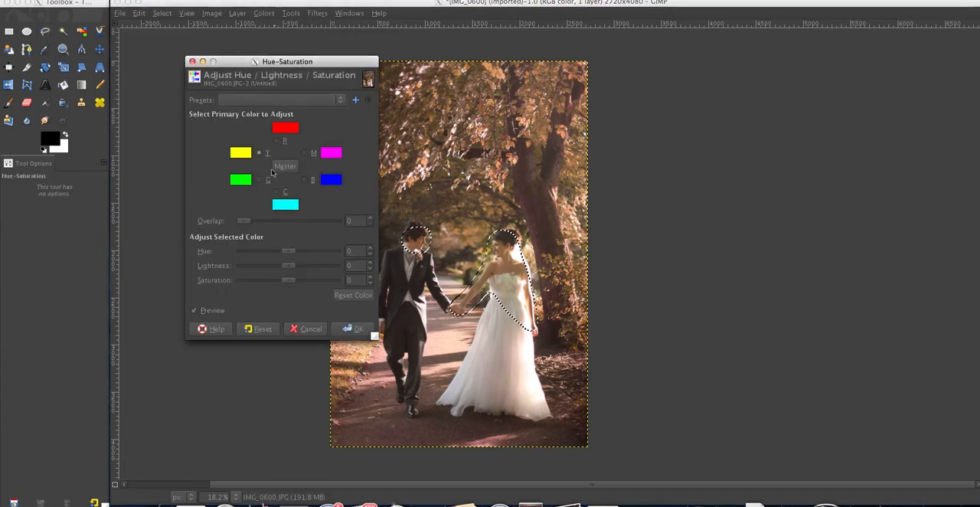
{"action": "left_click_drag", "start_coordinate": [288, 280], "coordinate": [280, 283]}
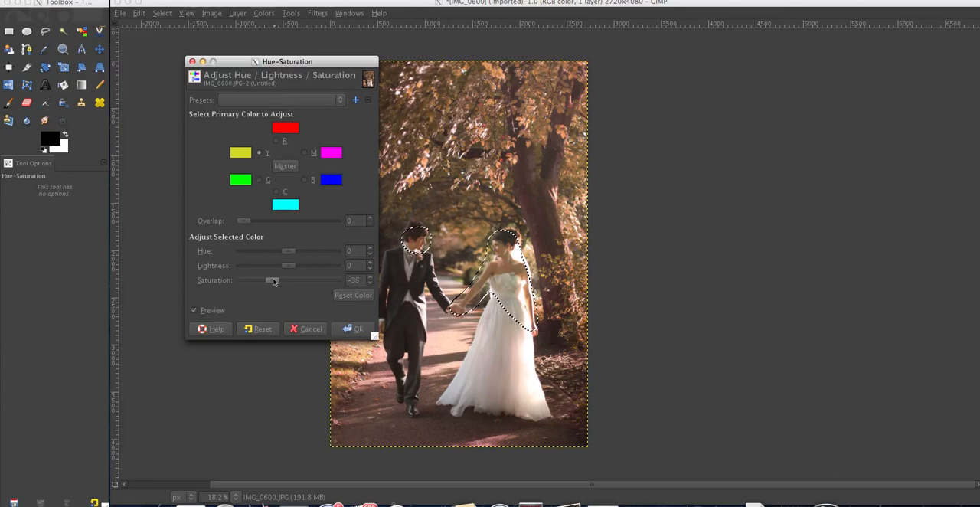
{"action": "left_click", "coordinate": [288, 168]}
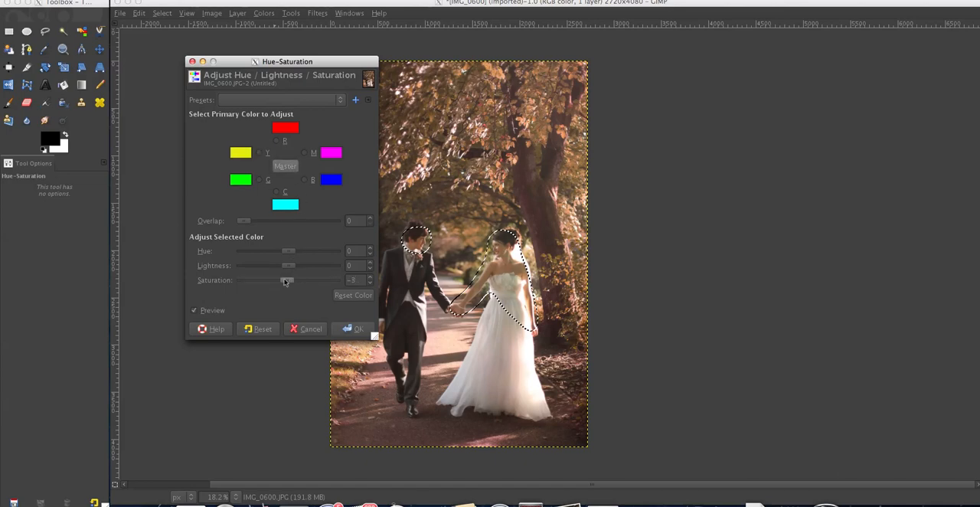
{"action": "left_click_drag", "start_coordinate": [285, 282], "coordinate": [280, 281]}
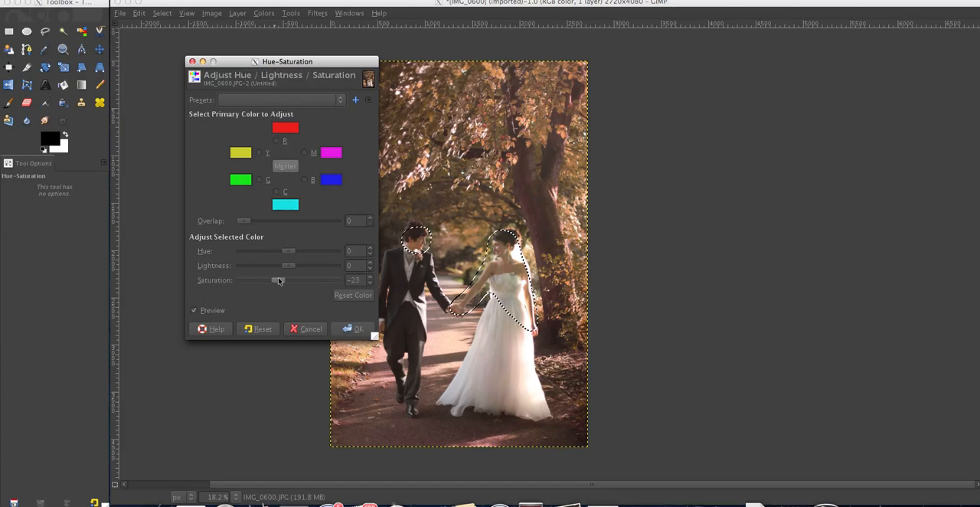
{"action": "left_click", "coordinate": [353, 329]}
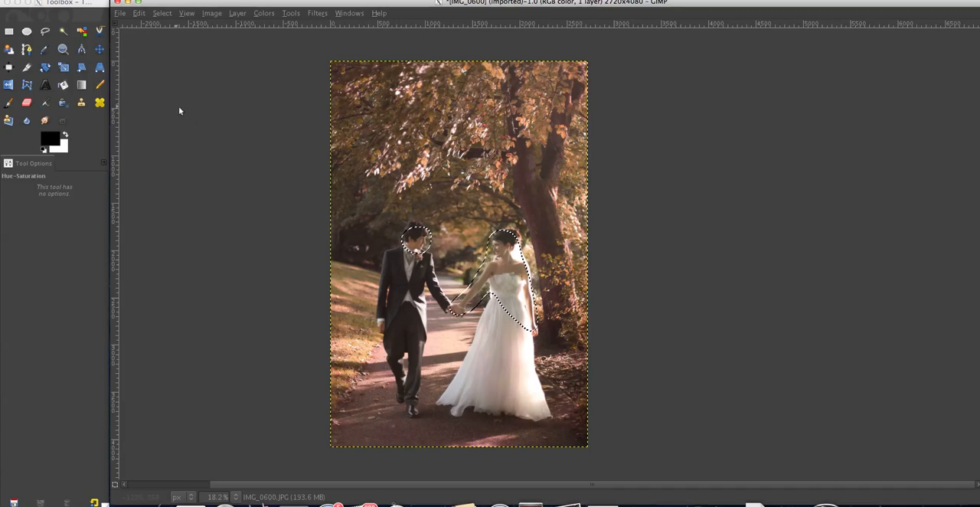
Copy the desaturated skin areas, undo the Hue-Saturation change, and paste the copy over the photo as a floating selection
{"action": "left_click", "coordinate": [139, 13]}
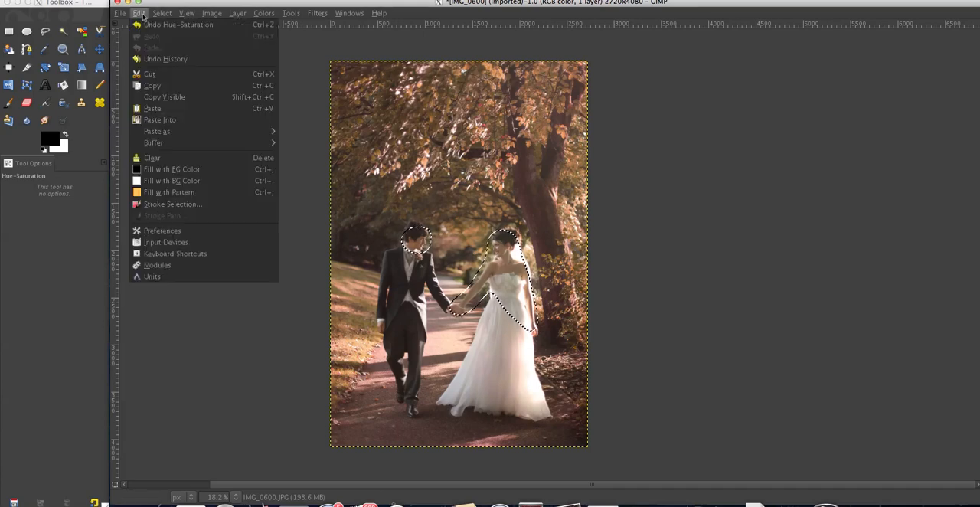
{"action": "left_click", "coordinate": [155, 85]}
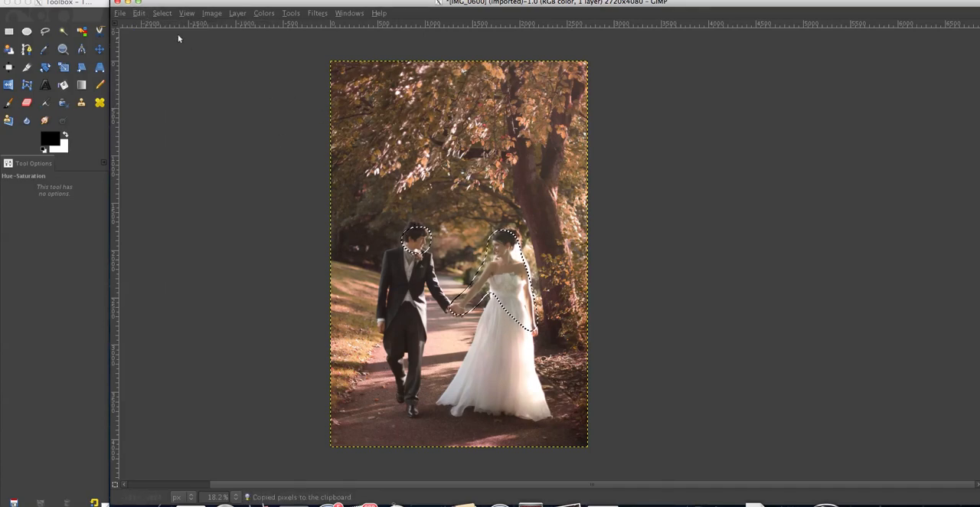
{"action": "left_click", "coordinate": [139, 13]}
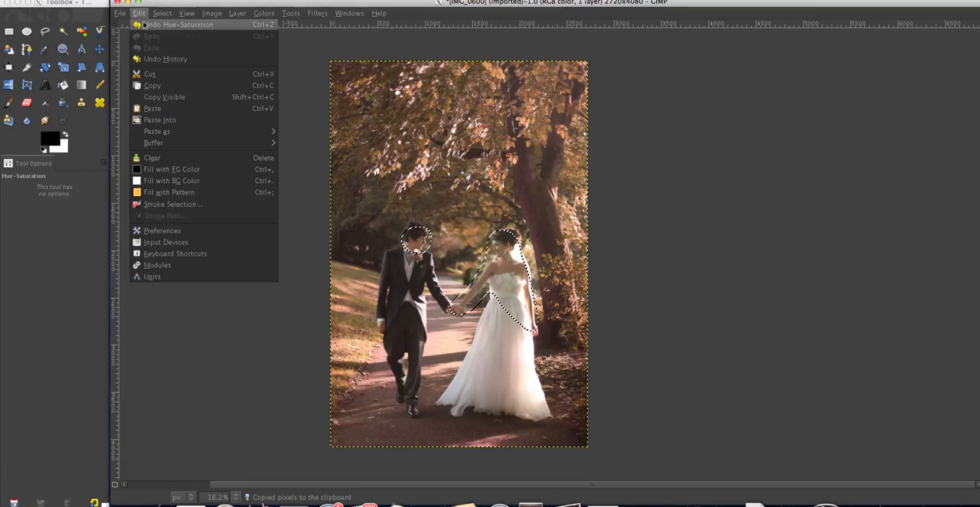
{"action": "left_click", "coordinate": [143, 24]}
{"action": "left_click", "coordinate": [138, 13]}
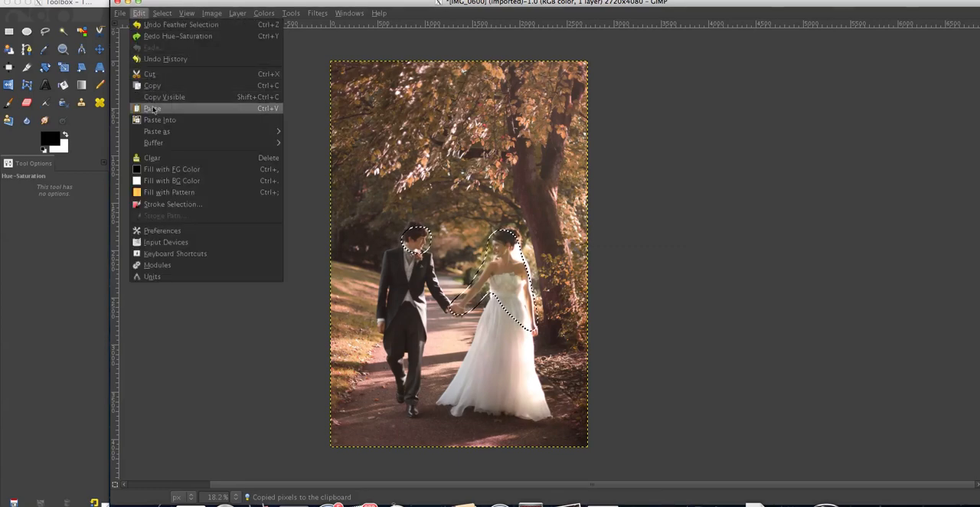
{"action": "left_click", "coordinate": [149, 105]}
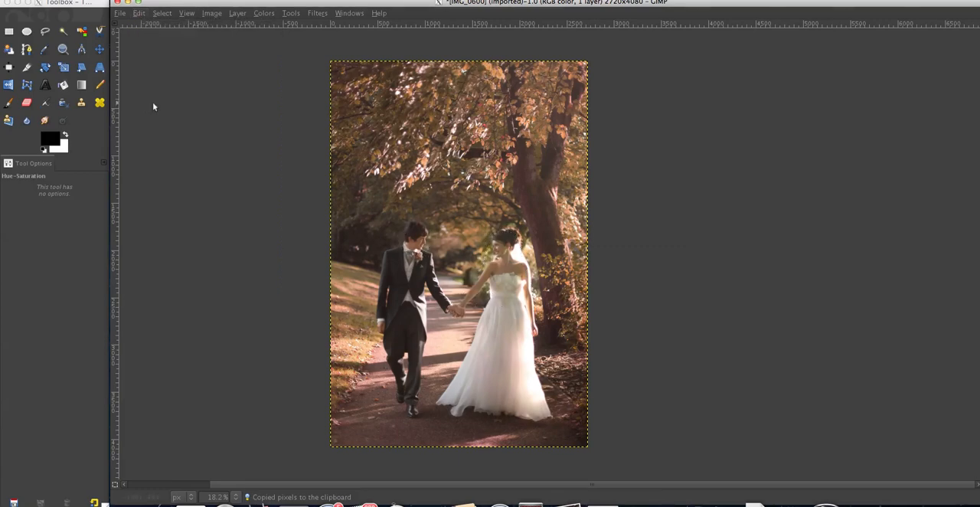
Partly erase the pasted skin areas with the Eraser at opacity 20.5 and brush size 646.70, and anchor them to the photo
{"action": "left_click", "coordinate": [27, 102]}
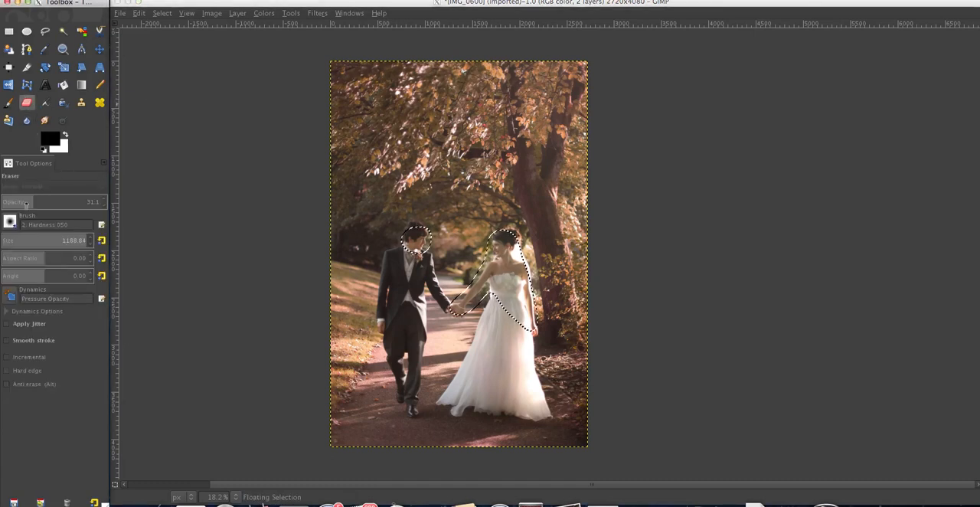
{"action": "left_click_drag", "start_coordinate": [26, 203], "coordinate": [22, 202]}
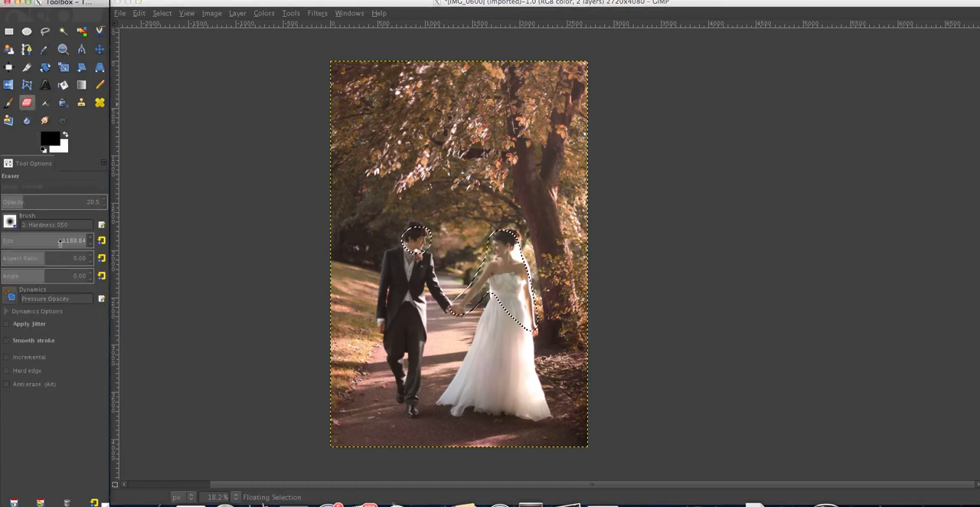
{"action": "left_click_drag", "start_coordinate": [60, 241], "coordinate": [55, 242]}
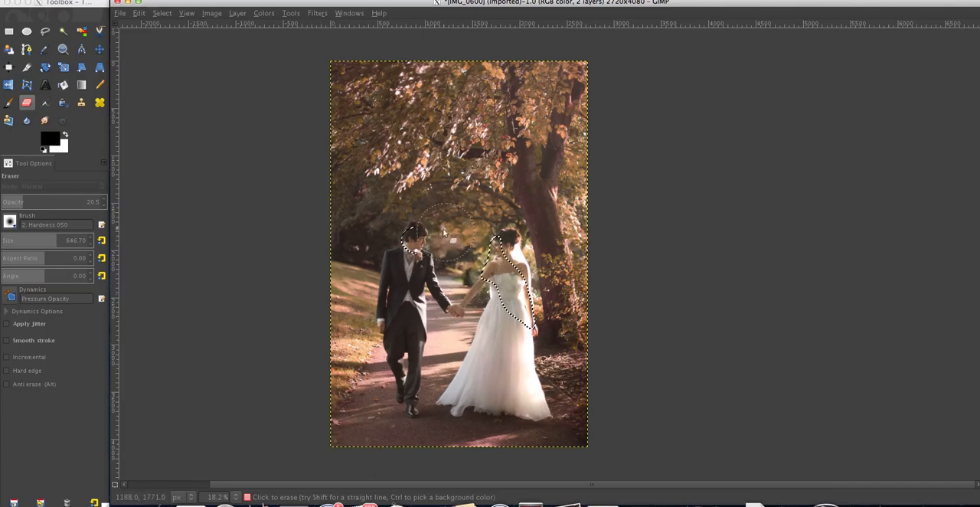
{"action": "key", "text": "r"}
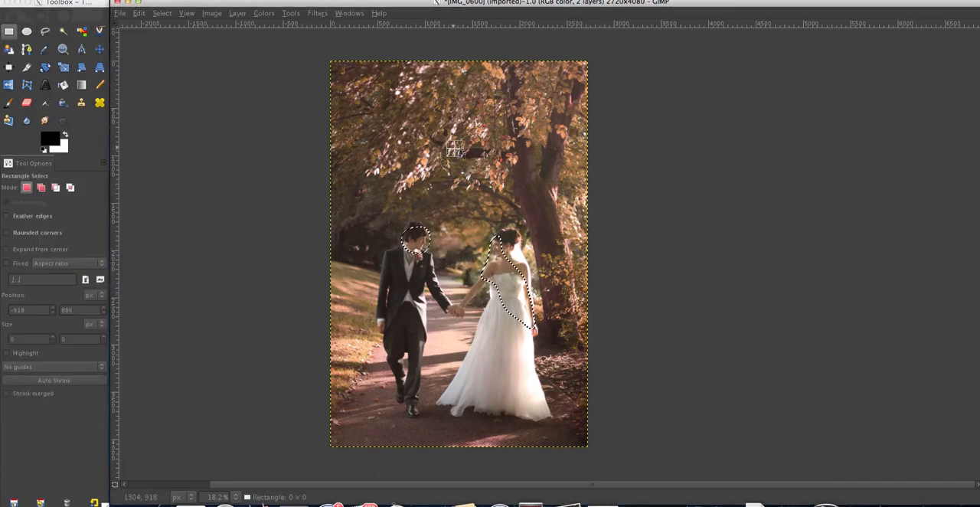
{"action": "left_click", "coordinate": [455, 149]}
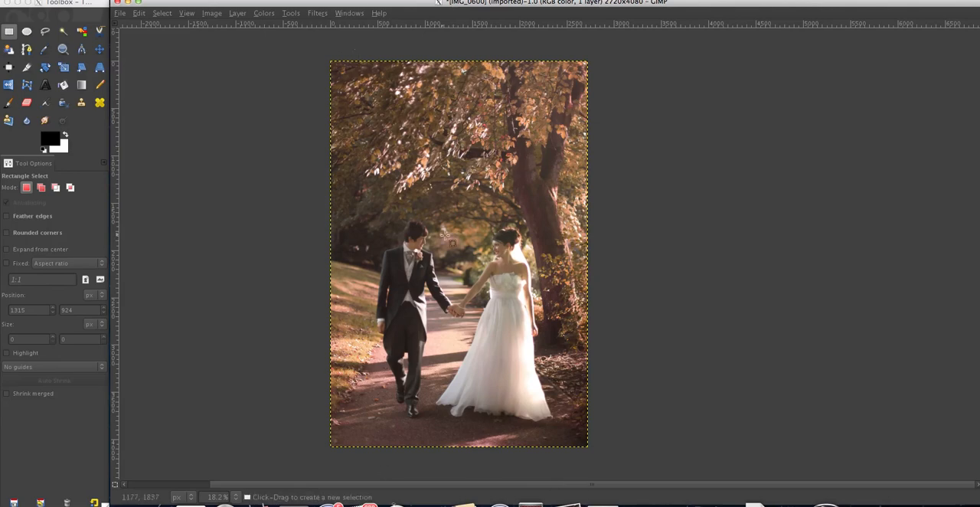
Apply Hue-Saturation to the whole photo with master saturation at -14
{"action": "left_click", "coordinate": [270, 13]}
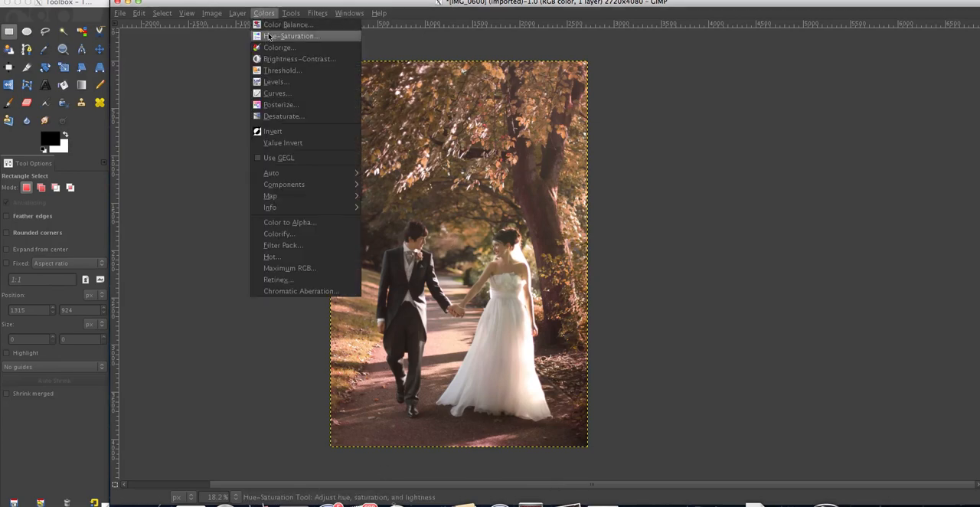
{"action": "left_click", "coordinate": [271, 36]}
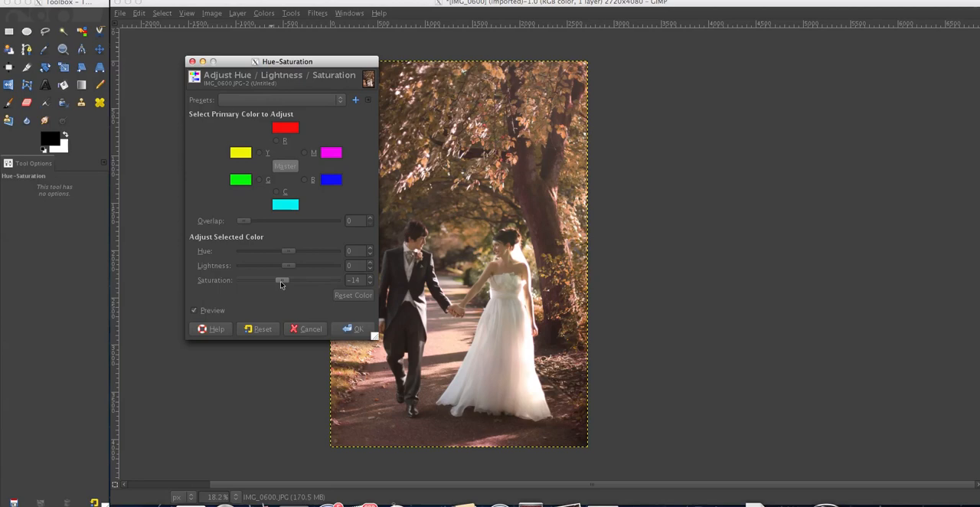
{"action": "left_click", "coordinate": [341, 333]}
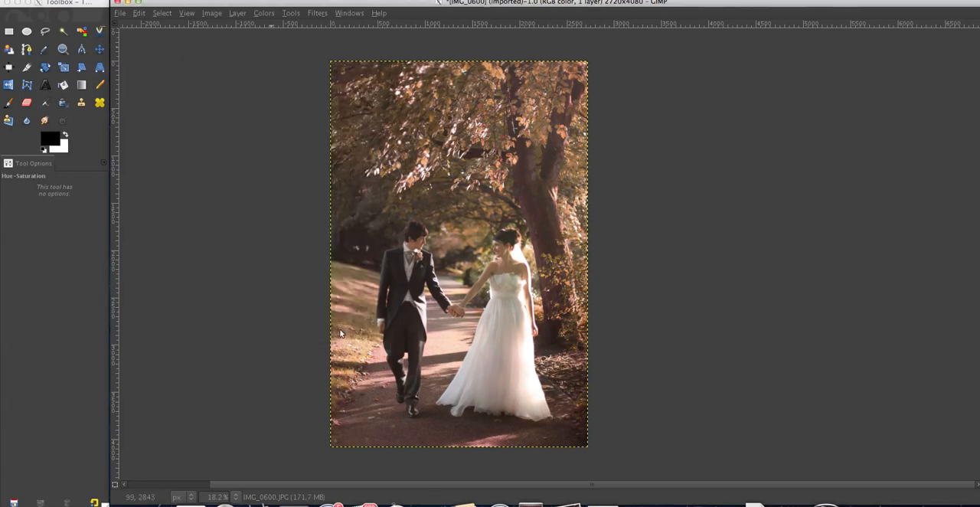
Apply Curves to the photo's value channel with slightly lifted blacks, a low shadow point and strongly raised midtones
{"action": "left_click", "coordinate": [268, 13]}
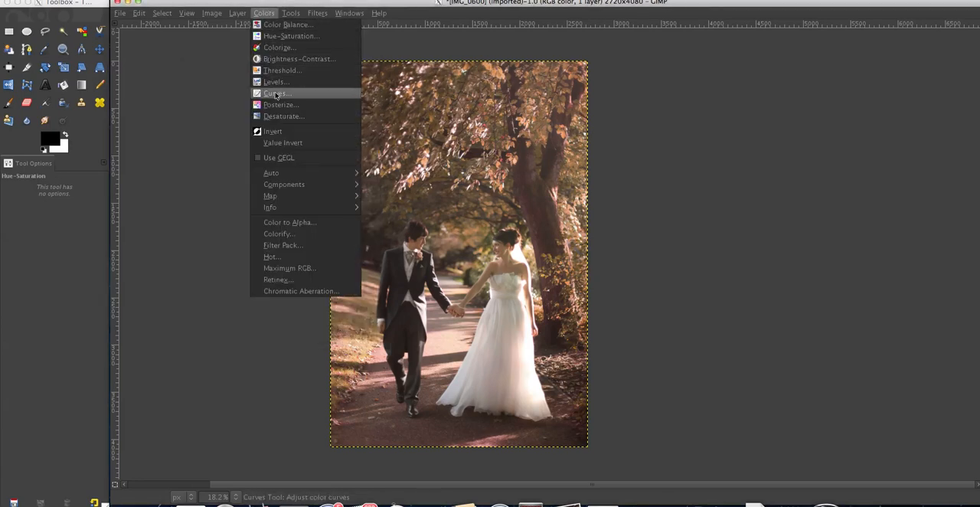
{"action": "left_click", "coordinate": [278, 93]}
{"action": "left_click_drag", "start_coordinate": [251, 61], "coordinate": [212, 43]}
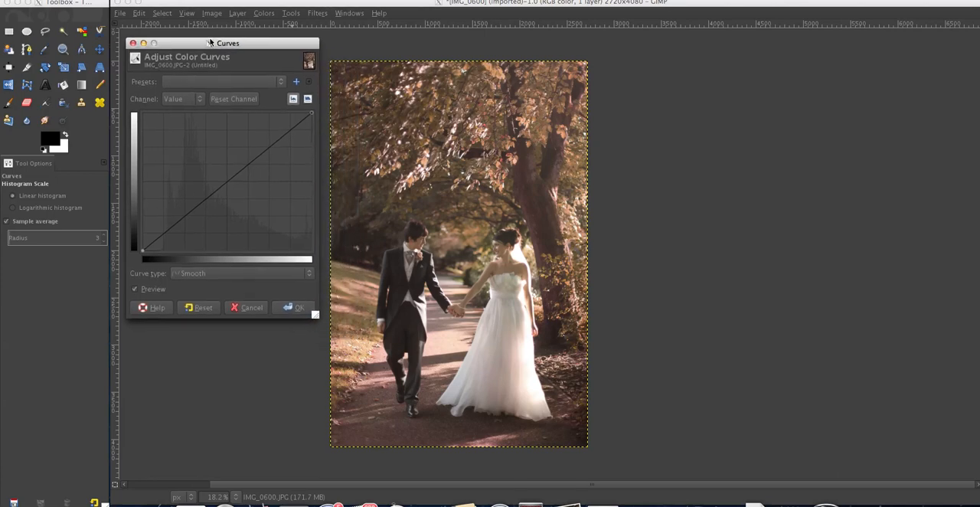
{"action": "left_click_drag", "start_coordinate": [167, 229], "coordinate": [169, 240]}
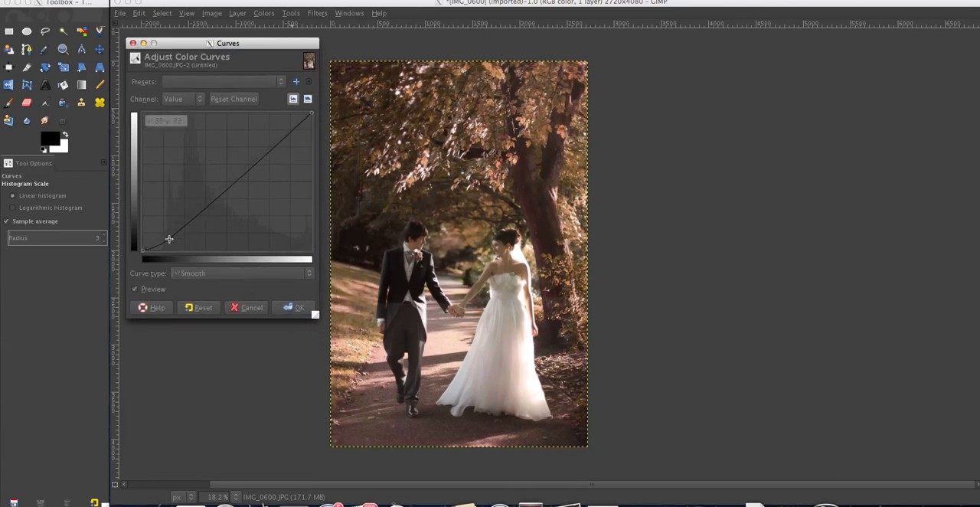
{"action": "left_click_drag", "start_coordinate": [211, 195], "coordinate": [224, 151]}
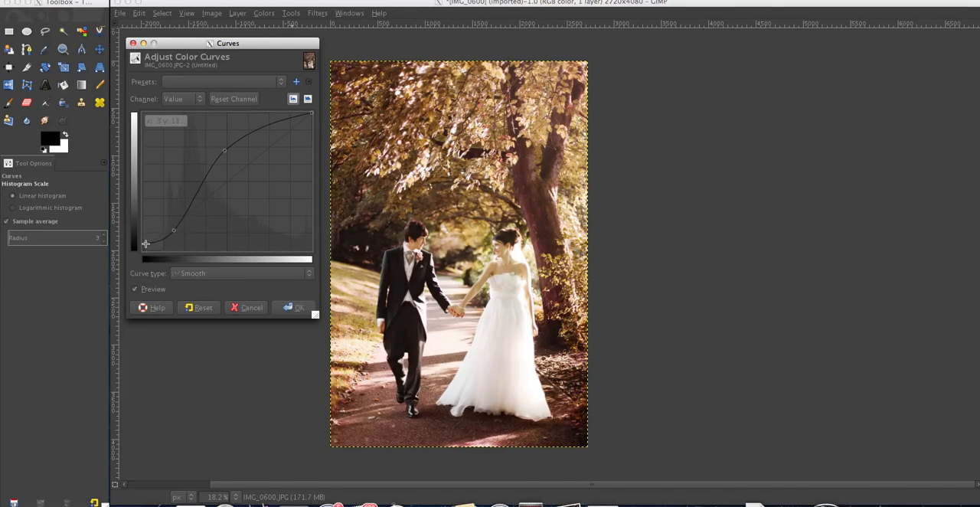
{"action": "left_click_drag", "start_coordinate": [169, 234], "coordinate": [171, 230]}
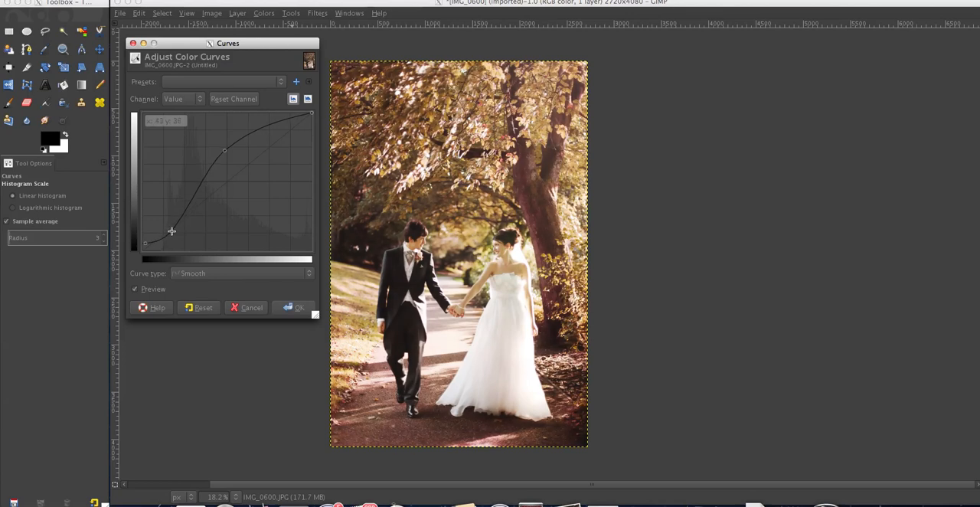
{"action": "left_click", "coordinate": [294, 307]}
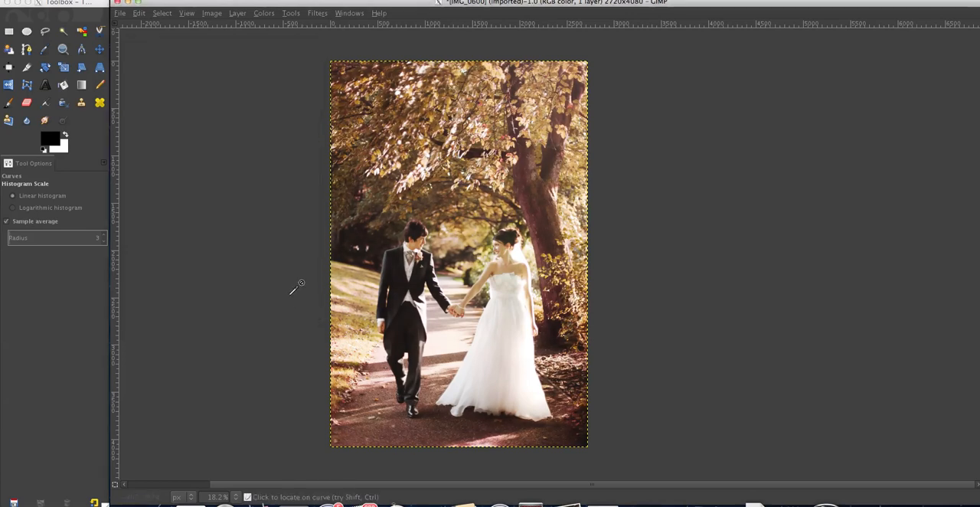
Select a rectangle of about 2601 × 3971 px just inside the photo's edges and invert the selection
{"action": "left_click", "coordinate": [8, 31]}
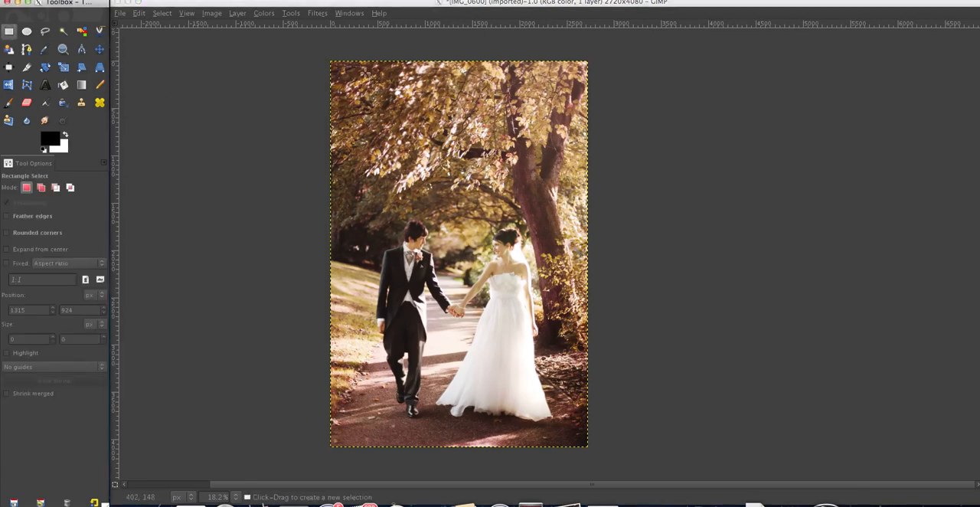
{"action": "left_click_drag", "start_coordinate": [339, 66], "coordinate": [582, 442]}
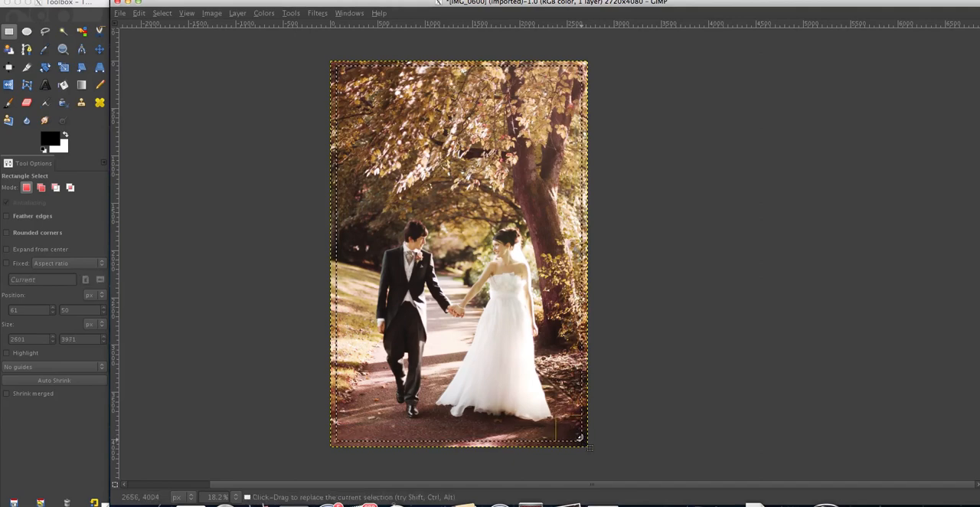
{"action": "left_click", "coordinate": [167, 13]}
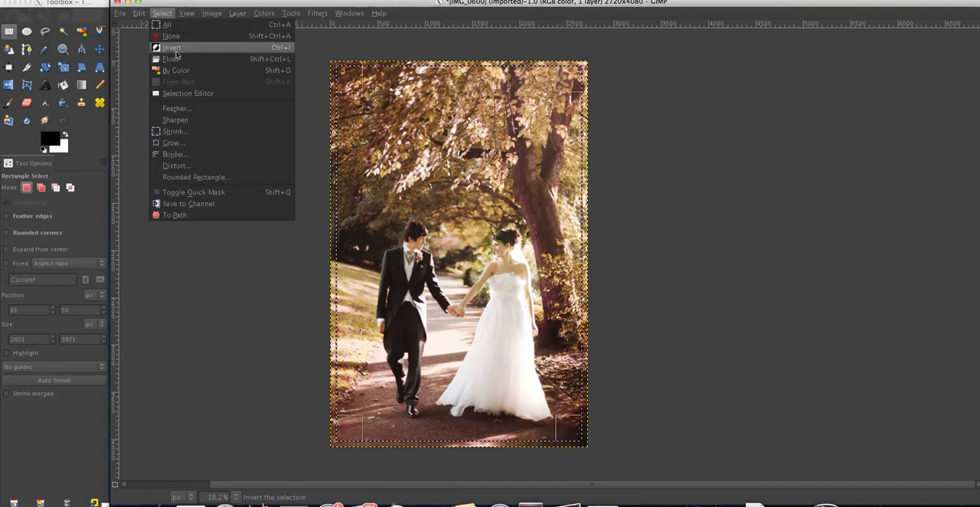
{"action": "left_click", "coordinate": [177, 47]}
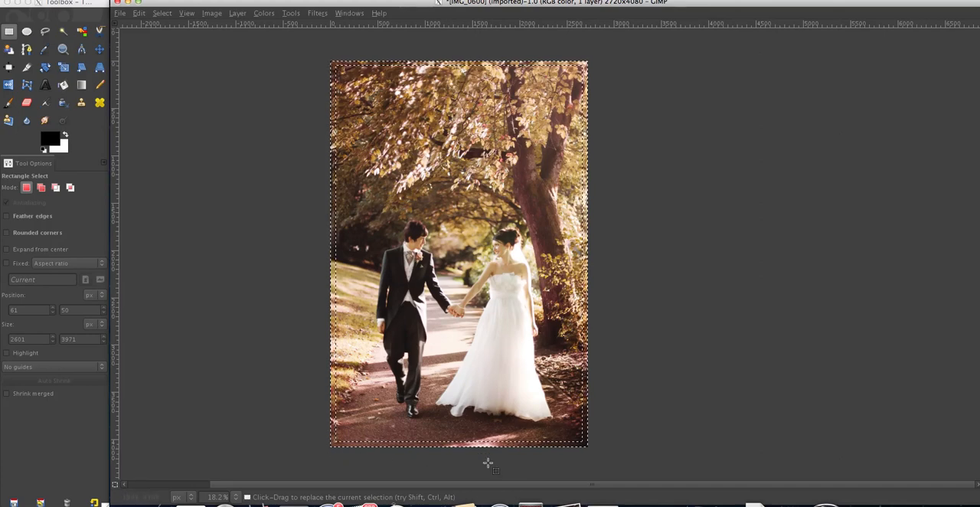
Feather the border selection by 888 px
{"action": "left_click", "coordinate": [162, 14]}
{"action": "left_click", "coordinate": [184, 108]}
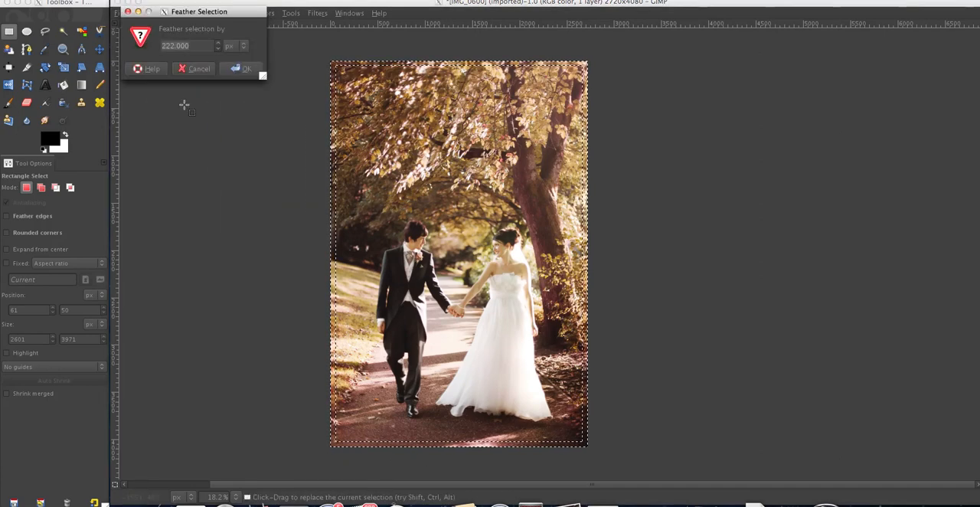
{"action": "type", "text": "888"}
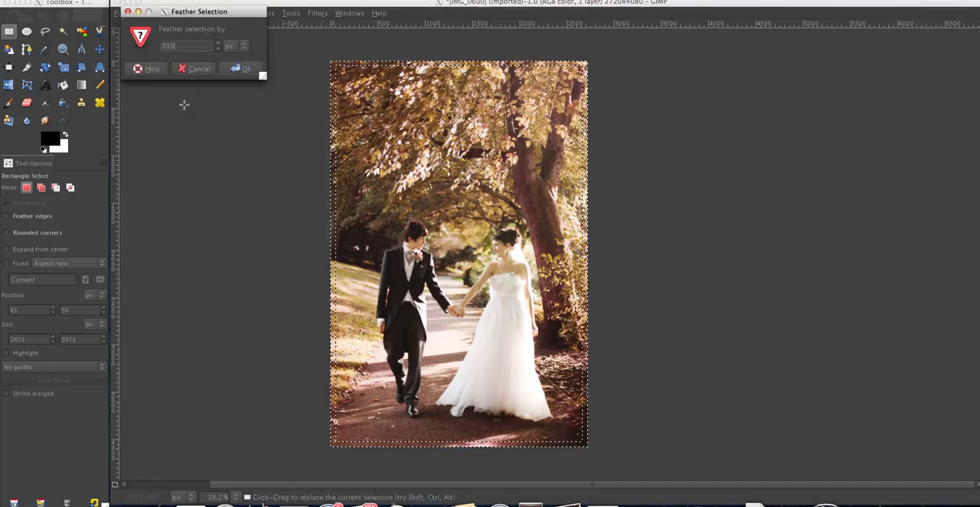
{"action": "key", "text": "Return"}
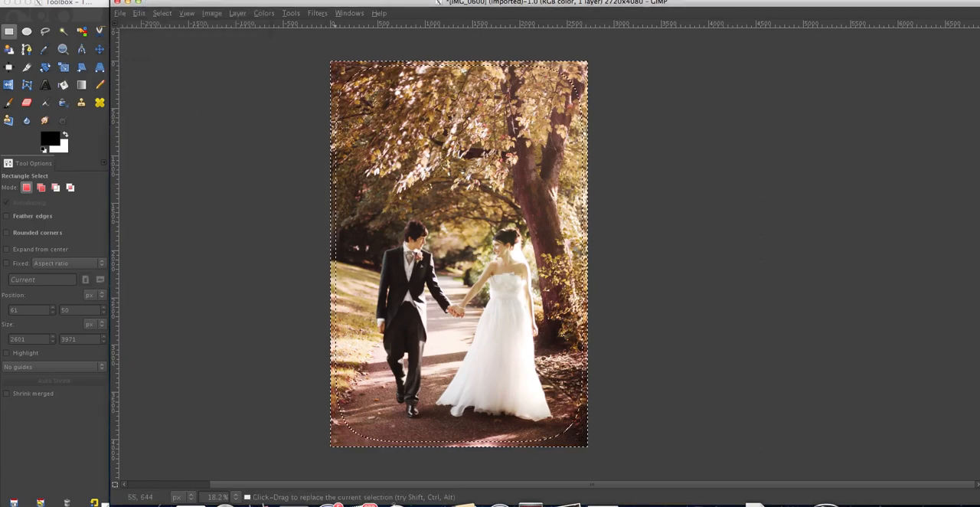
Darken the feathered border with Curves by lowering the value curve's upper midtones, and clear the selection
{"action": "left_click", "coordinate": [264, 13]}
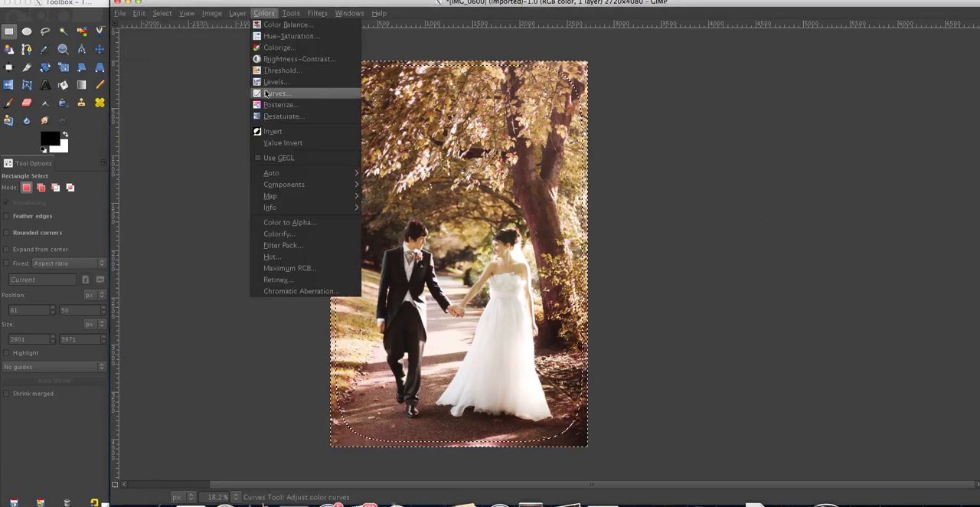
{"action": "left_click", "coordinate": [267, 94]}
{"action": "left_click_drag", "start_coordinate": [236, 161], "coordinate": [265, 185]}
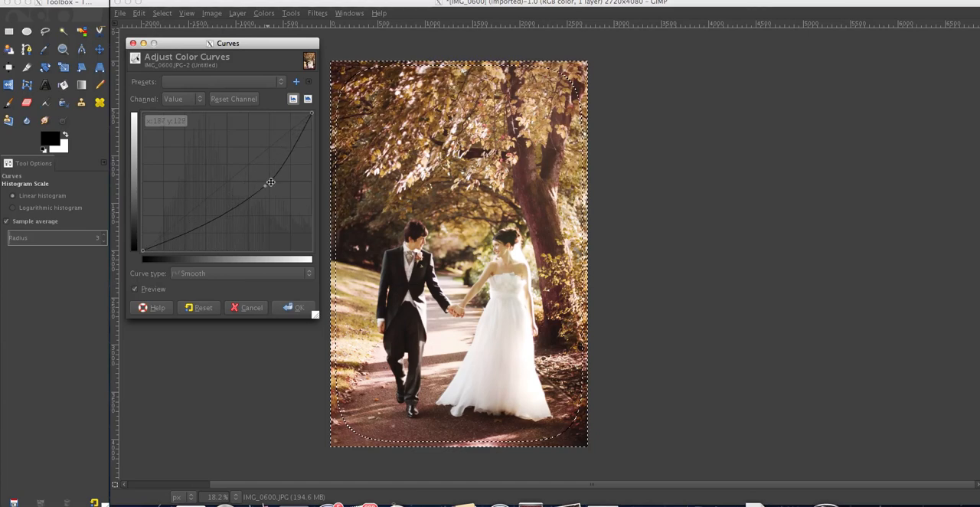
{"action": "left_click", "coordinate": [295, 307]}
{"action": "key", "text": "r"}
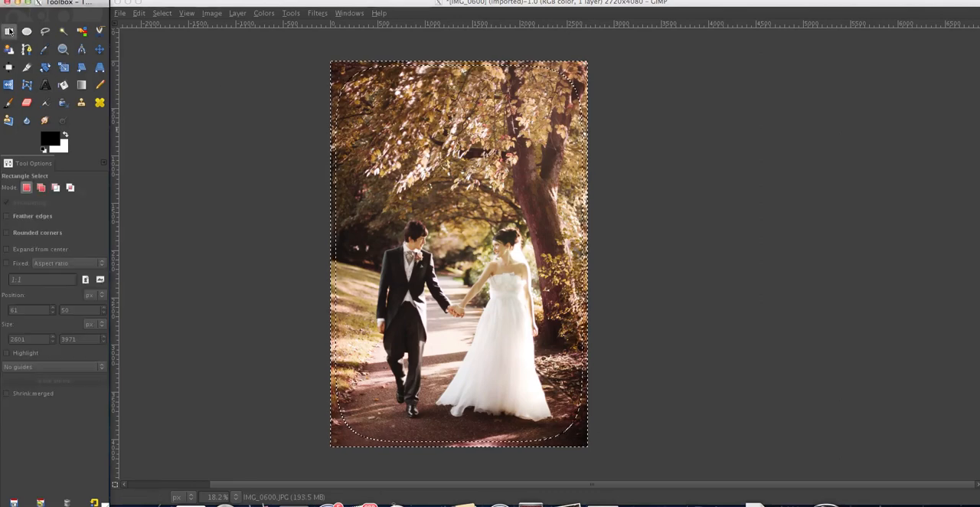
{"action": "left_click", "coordinate": [224, 91]}
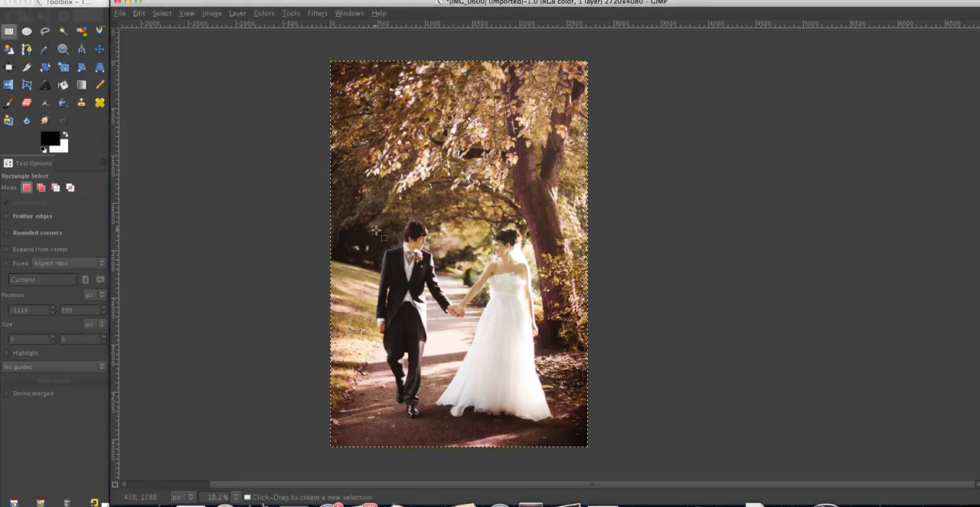
{"action": "left_click", "coordinate": [263, 13]}
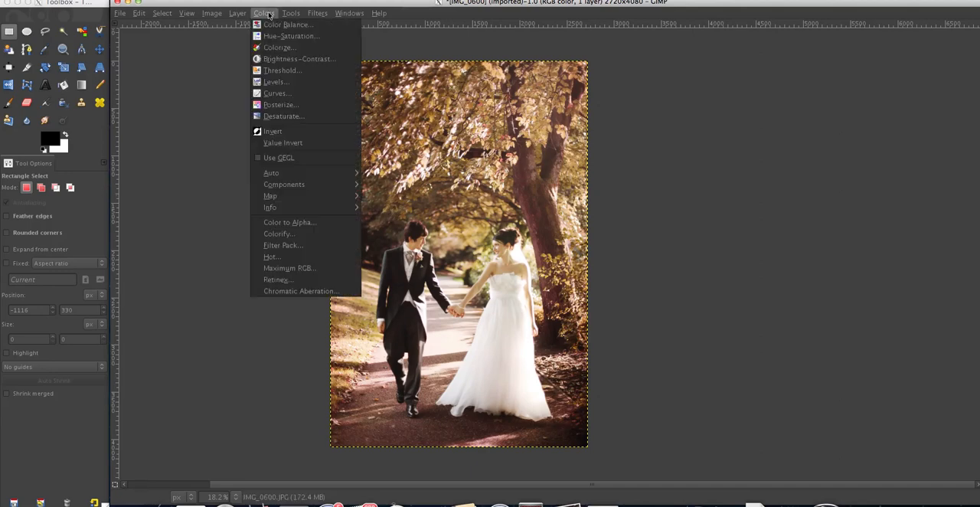
{"action": "left_click", "coordinate": [279, 94]}
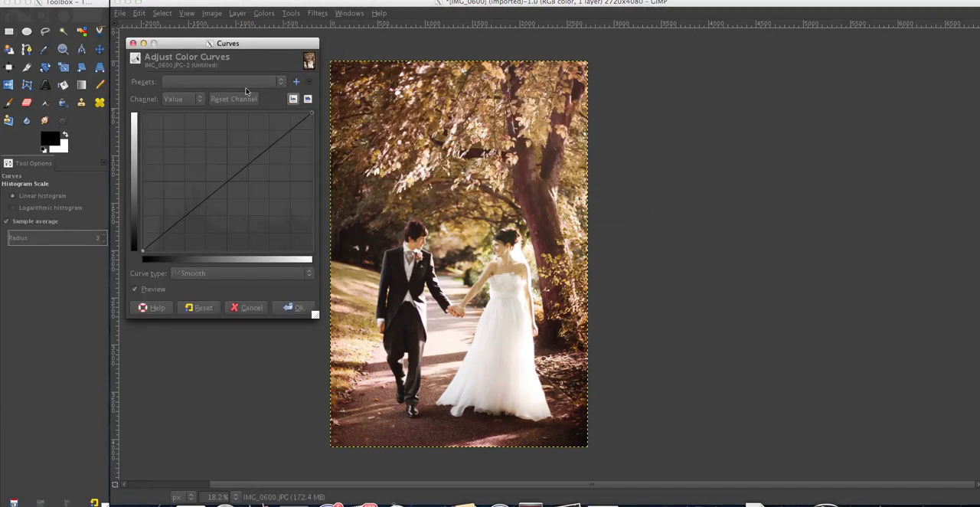
{"action": "left_click", "coordinate": [182, 99]}
{"action": "left_click", "coordinate": [180, 132]}
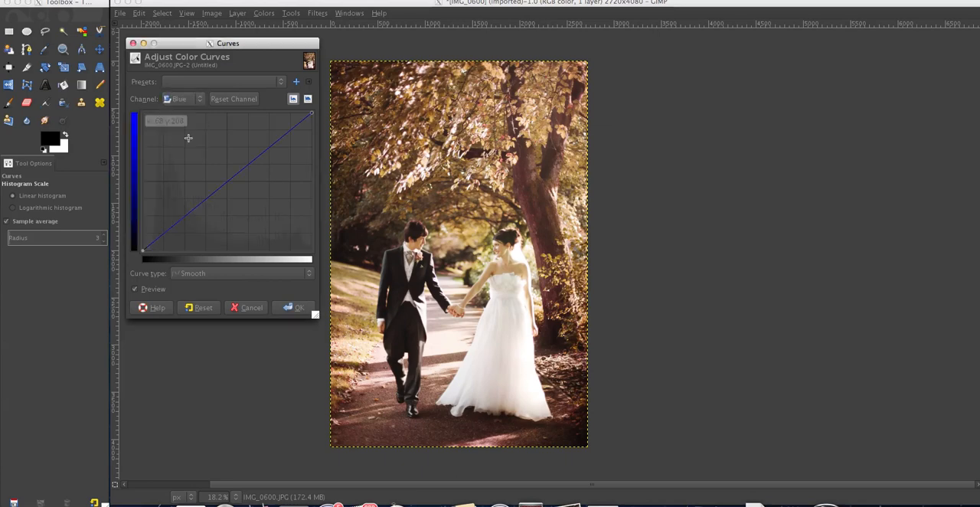
{"action": "left_click_drag", "start_coordinate": [311, 115], "coordinate": [316, 121]}
{"action": "left_click_drag", "start_coordinate": [197, 214], "coordinate": [171, 218]}
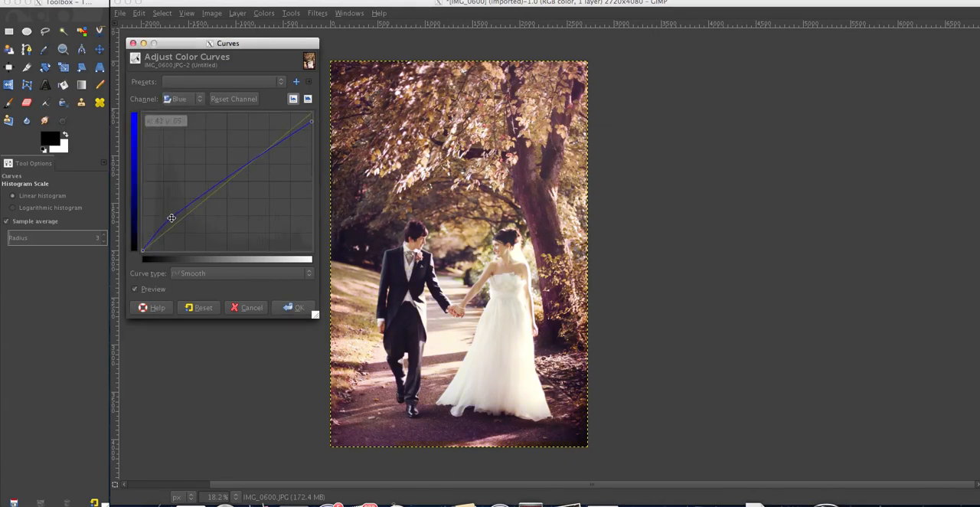
{"action": "left_click", "coordinate": [247, 309]}
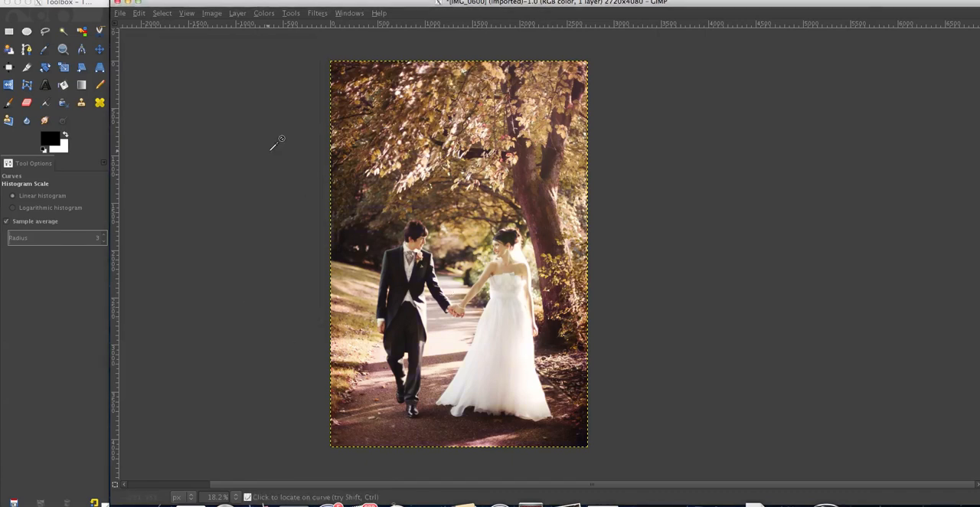